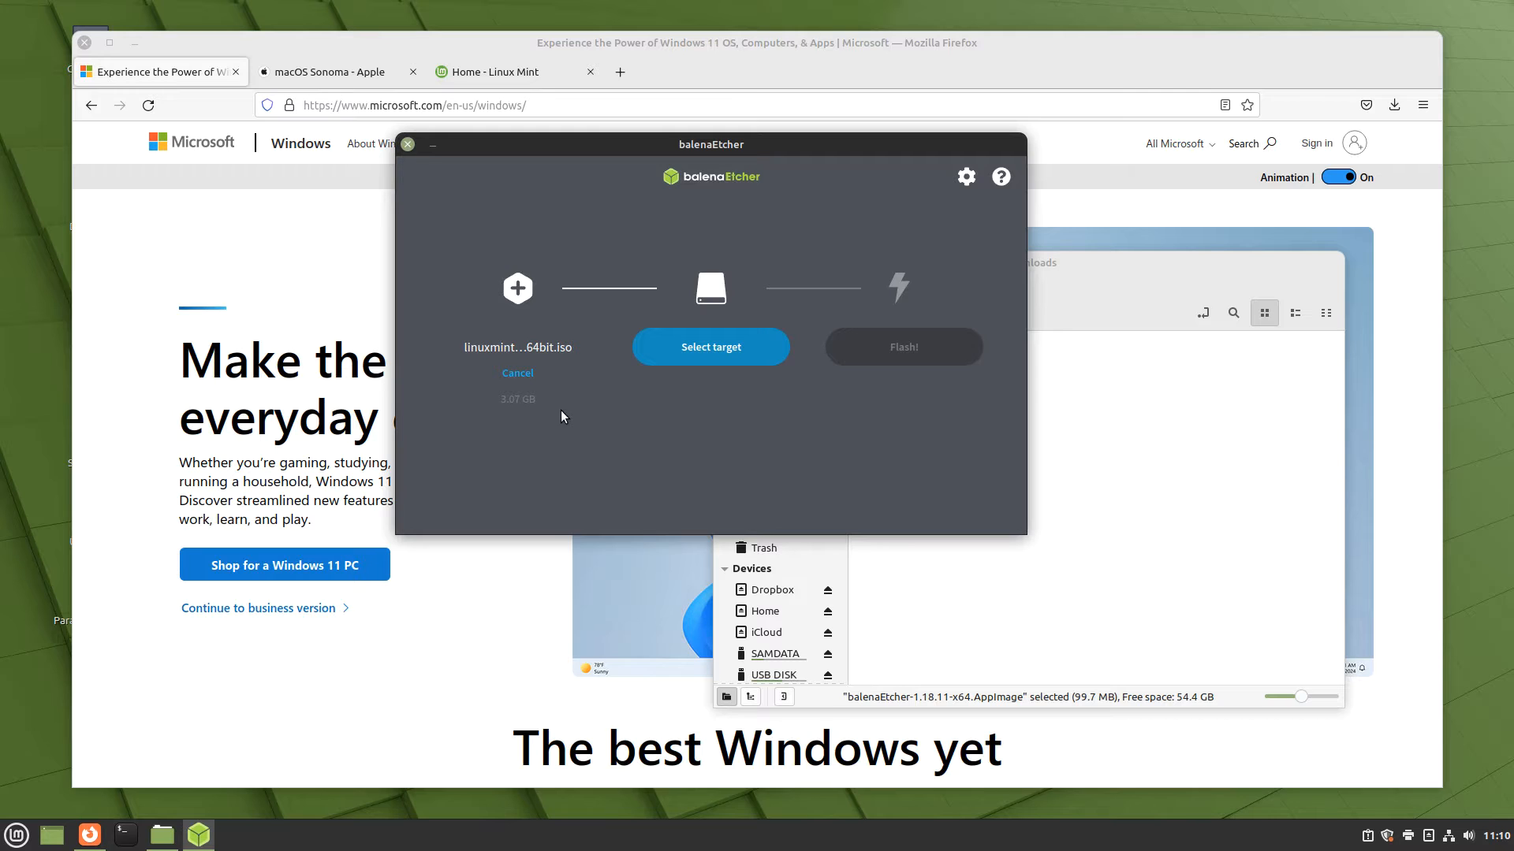
Remove the selected Linux Mint ISO from the flash setup and bring the Downloads folder window to the front
{"action": "left_click", "coordinate": [514, 376]}
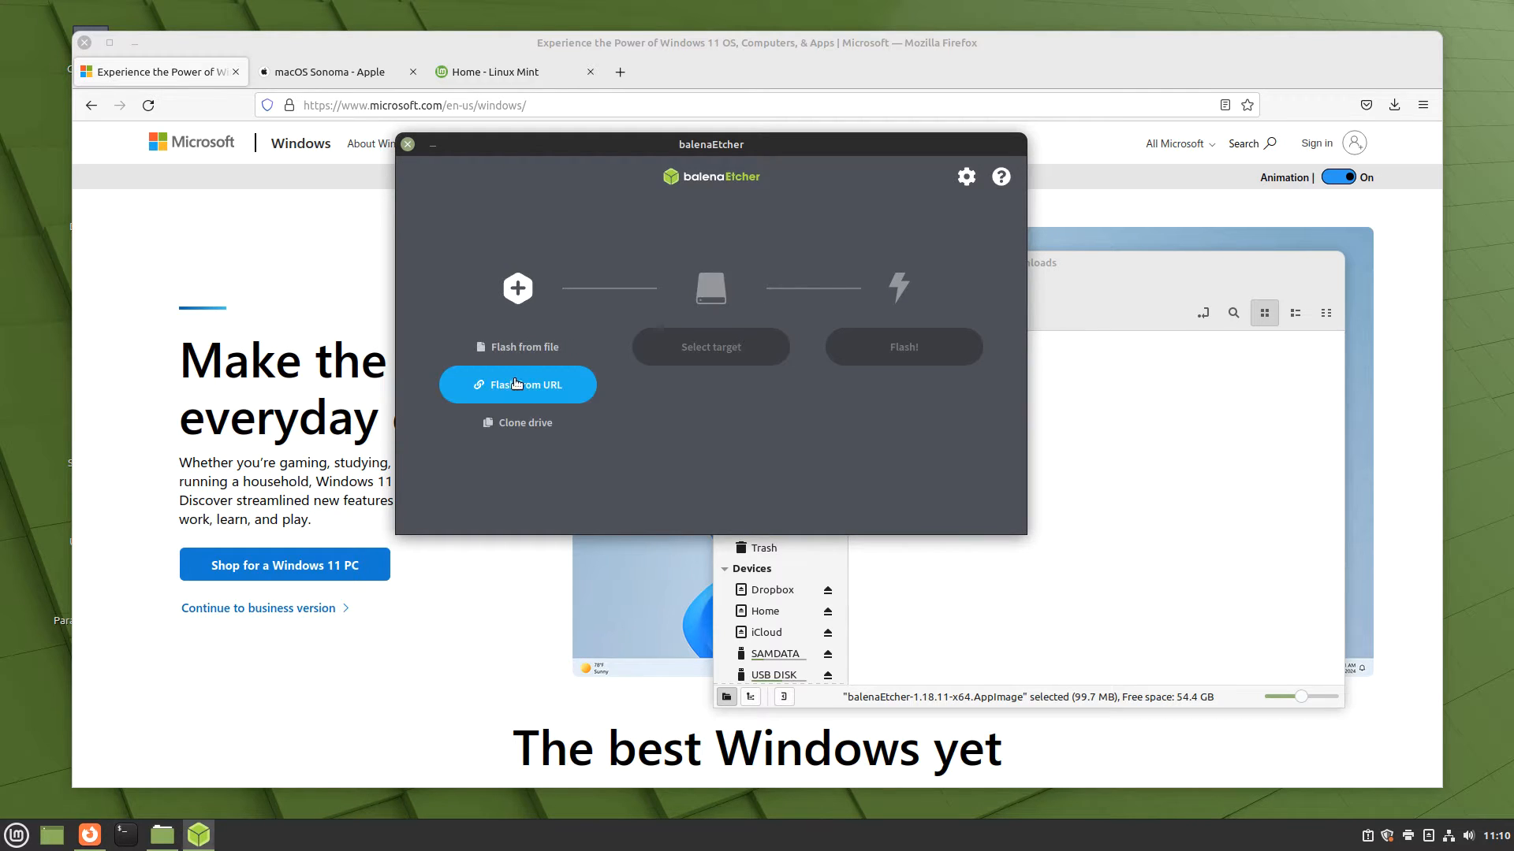
{"action": "left_click", "coordinate": [1085, 300]}
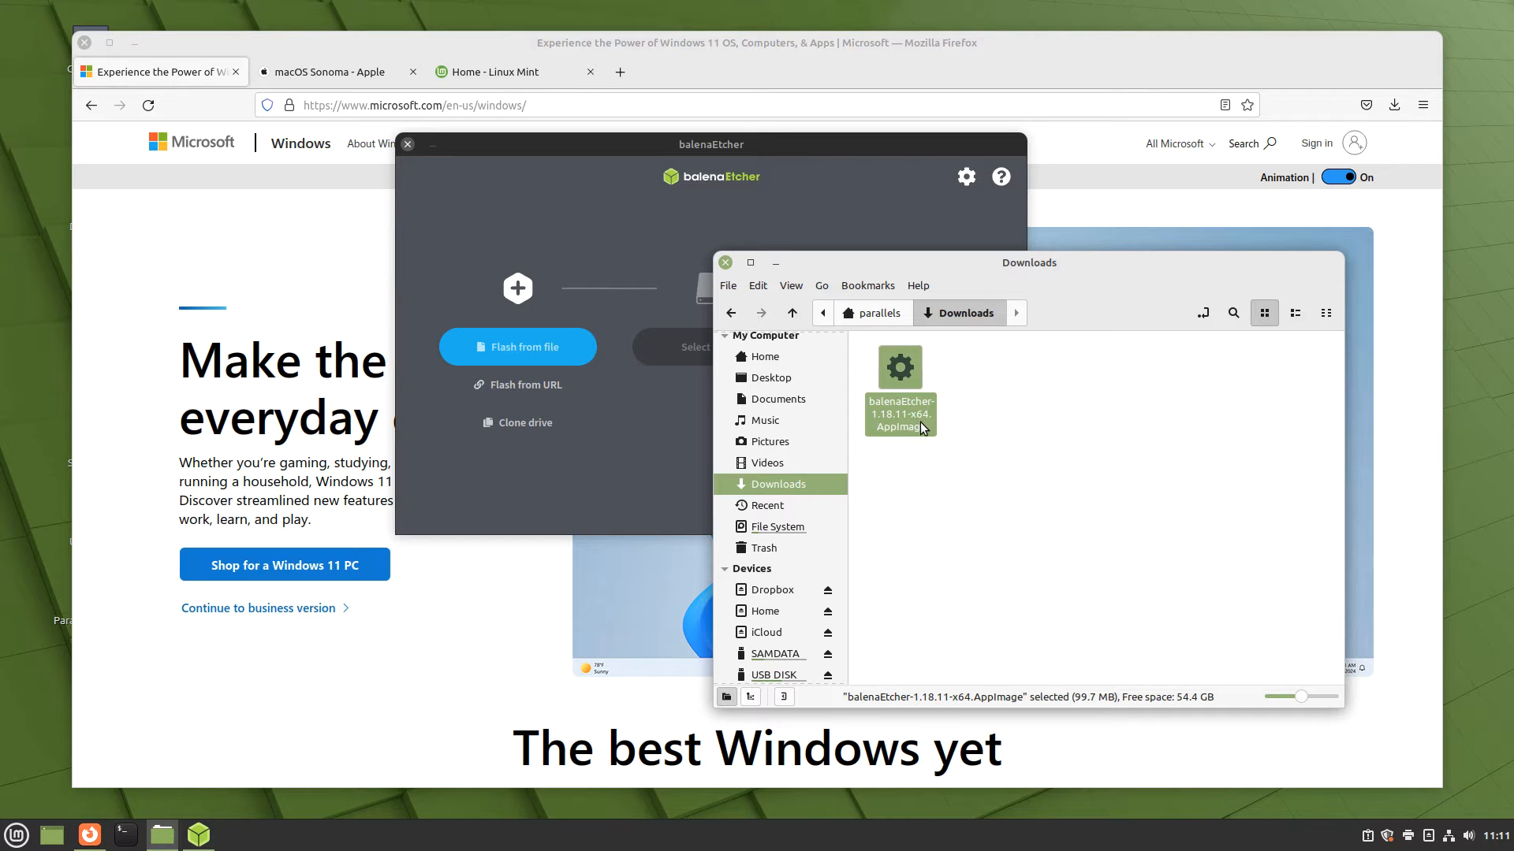
Look through the open Windows 11, macOS Sonoma and Linux Mint pages in Firefox and return to balenaEtcher
{"action": "left_click", "coordinate": [363, 677]}
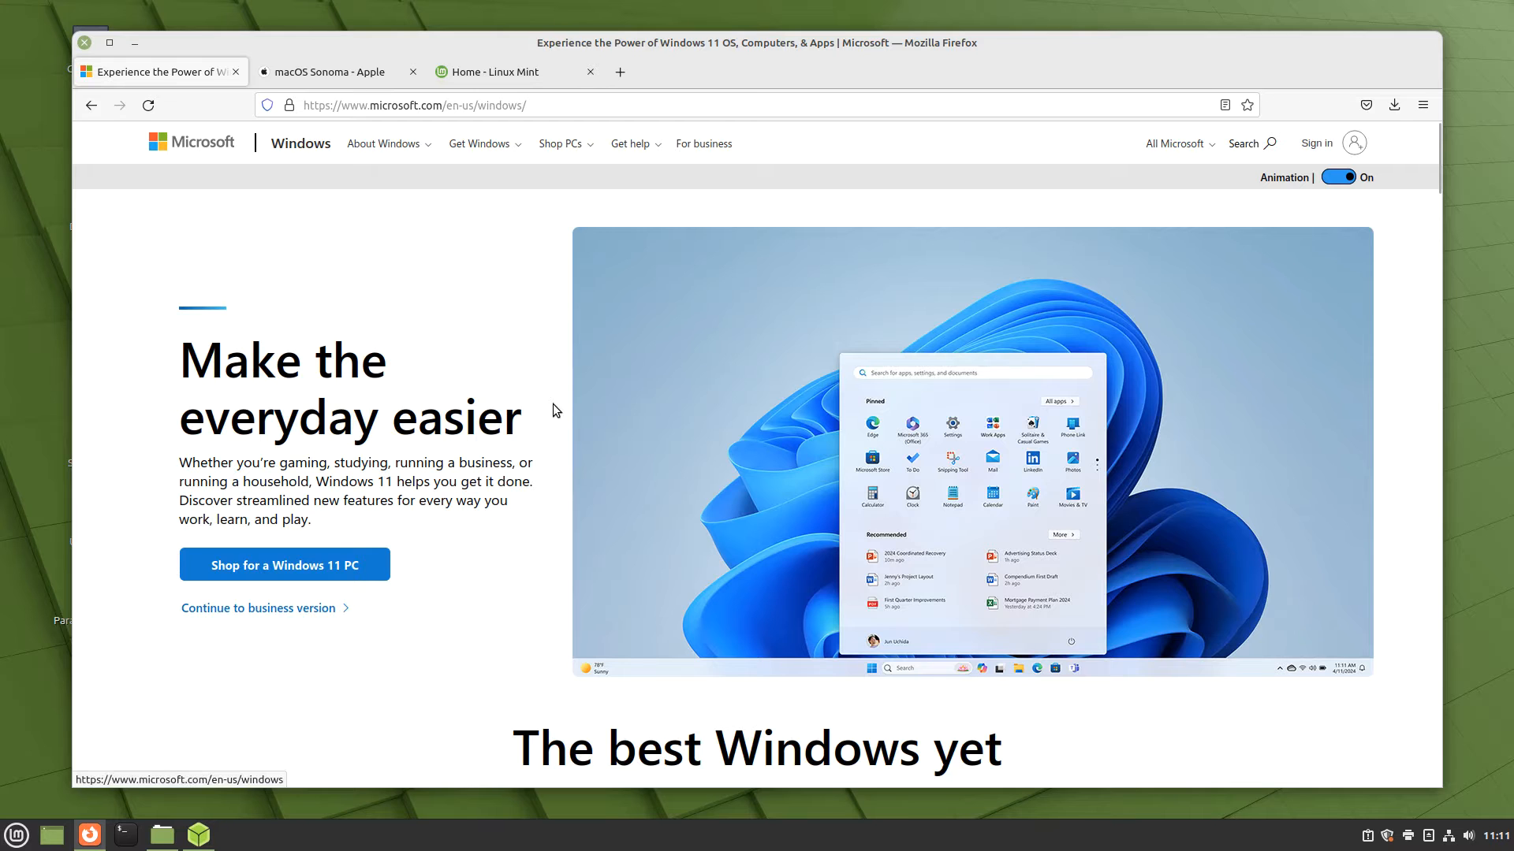
{"action": "left_click", "coordinate": [344, 74]}
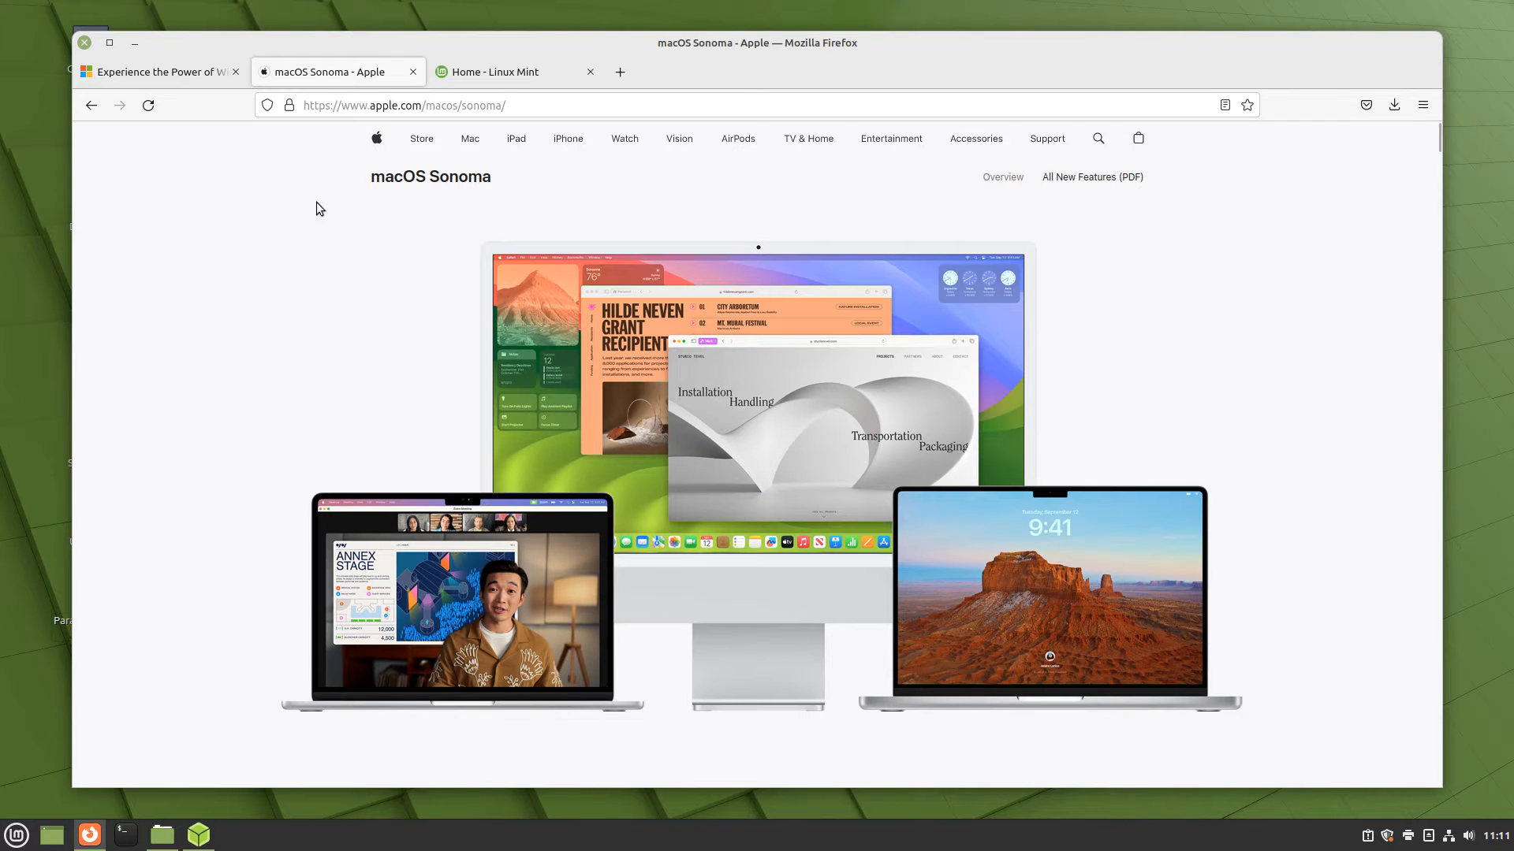
{"action": "left_click", "coordinate": [482, 71]}
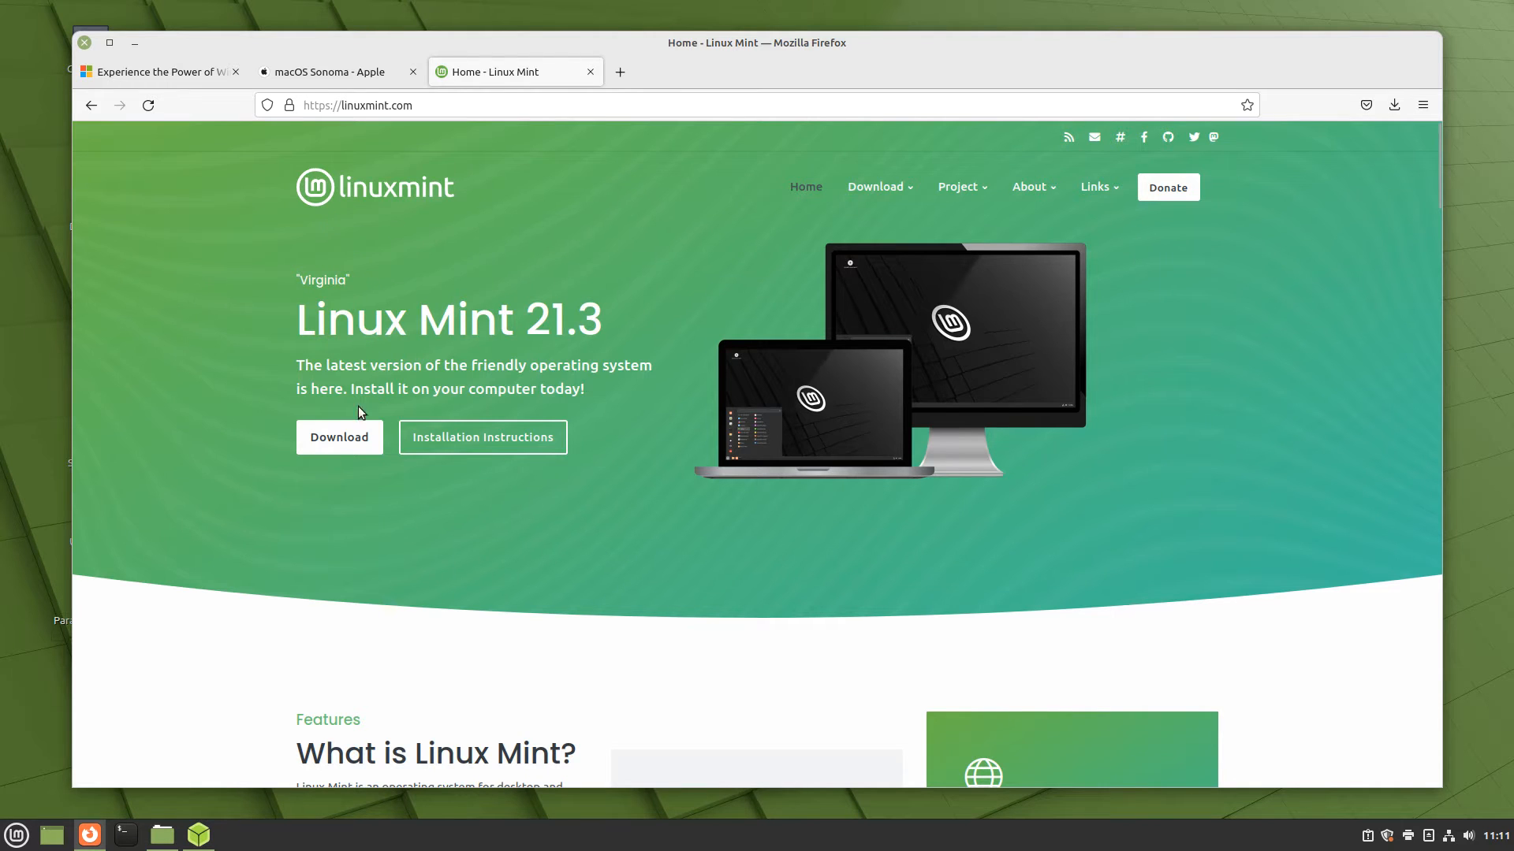
{"action": "mouse_move", "coordinate": [197, 837]}
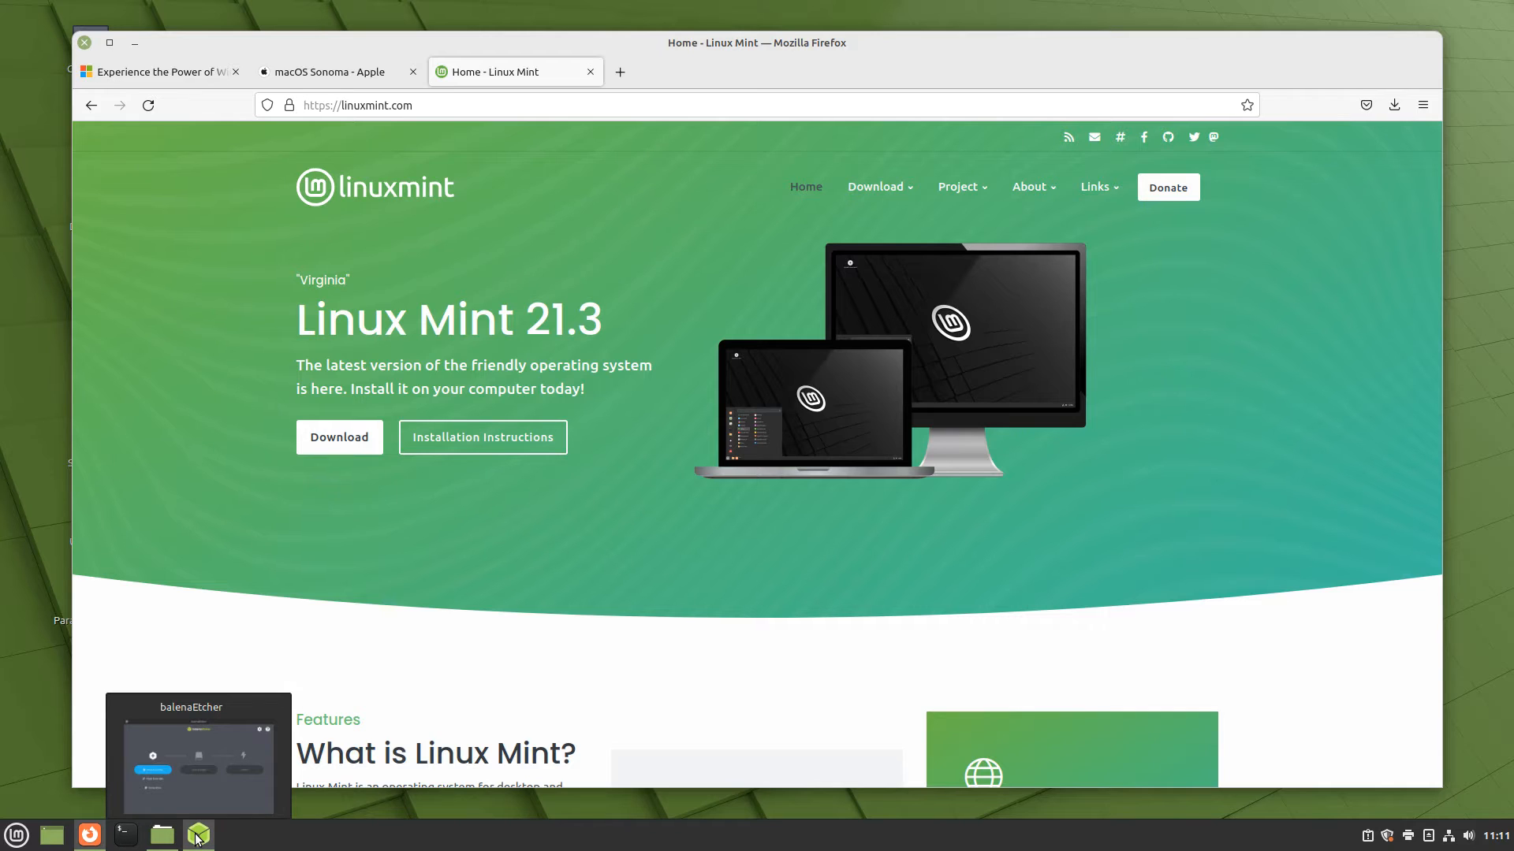
{"action": "left_click", "coordinate": [197, 837]}
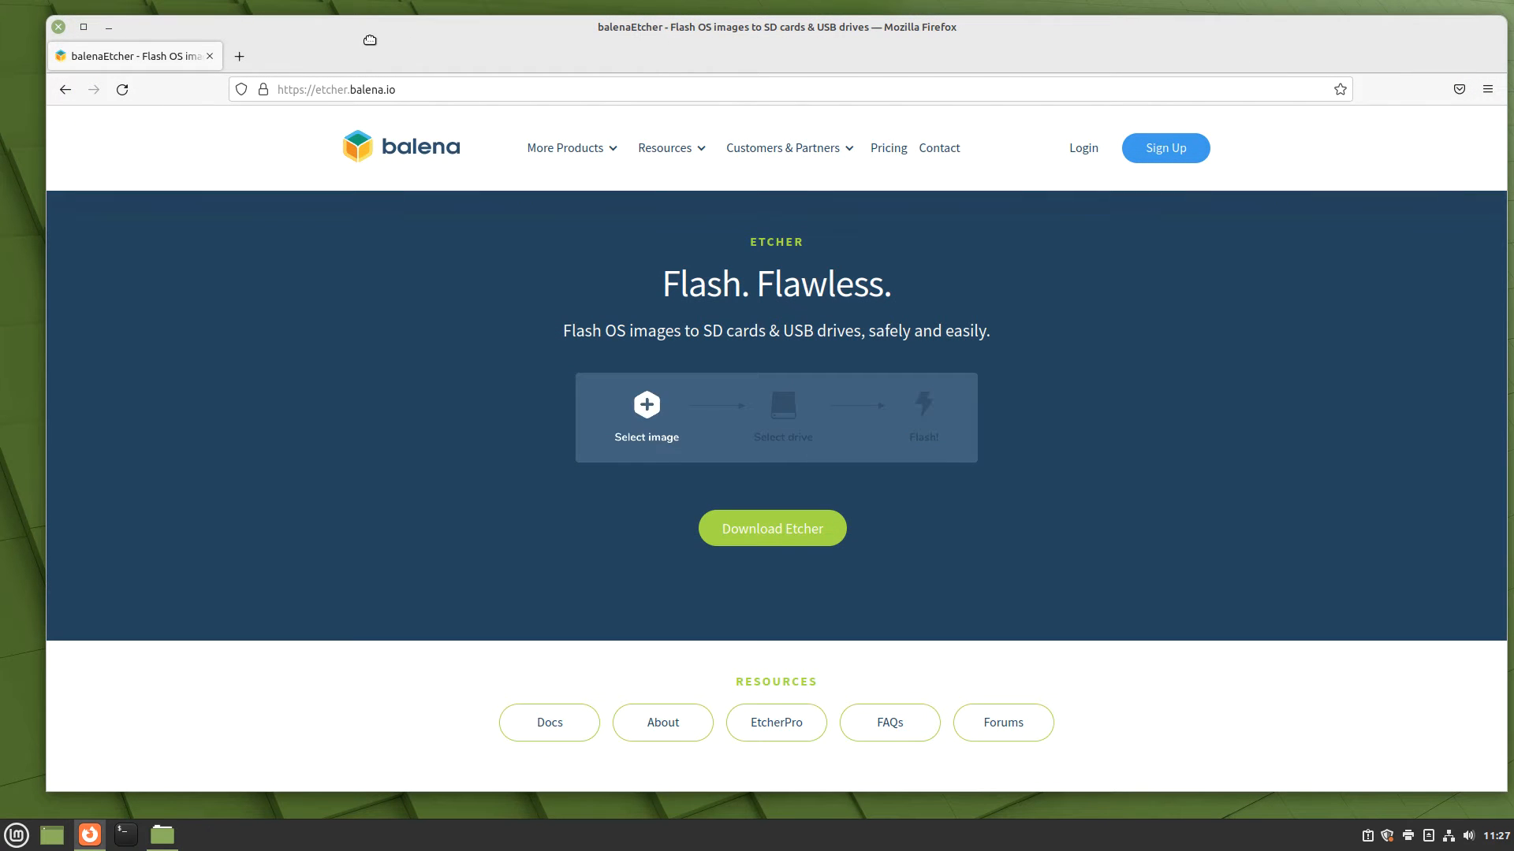
Go to the list of Etcher downloads on the balena Etcher website in Firefox
{"action": "left_click_drag", "start_coordinate": [370, 38], "coordinate": [361, 31]}
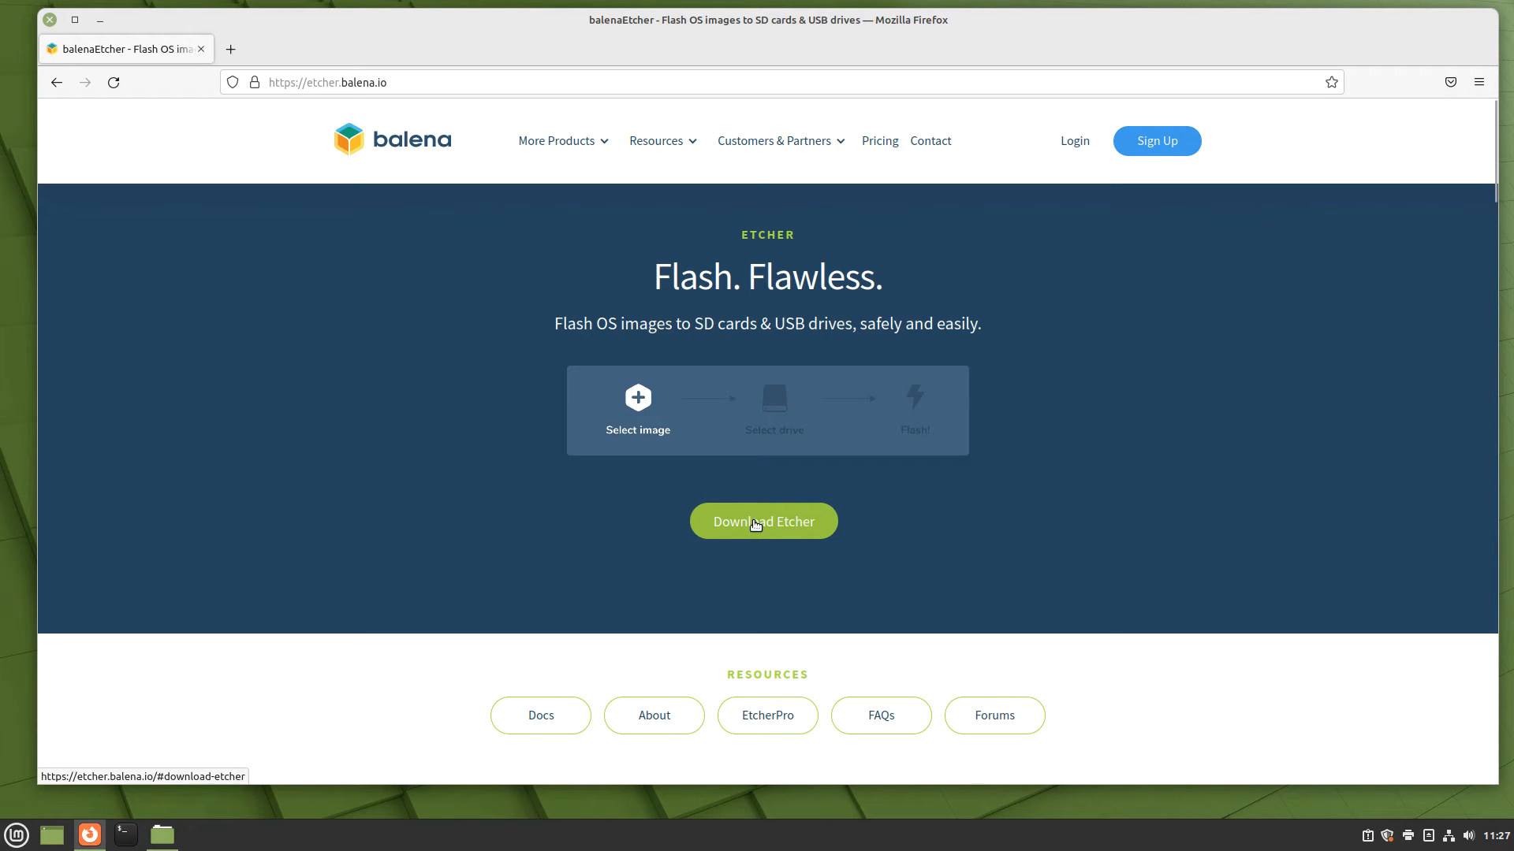
{"action": "left_click", "coordinate": [753, 525]}
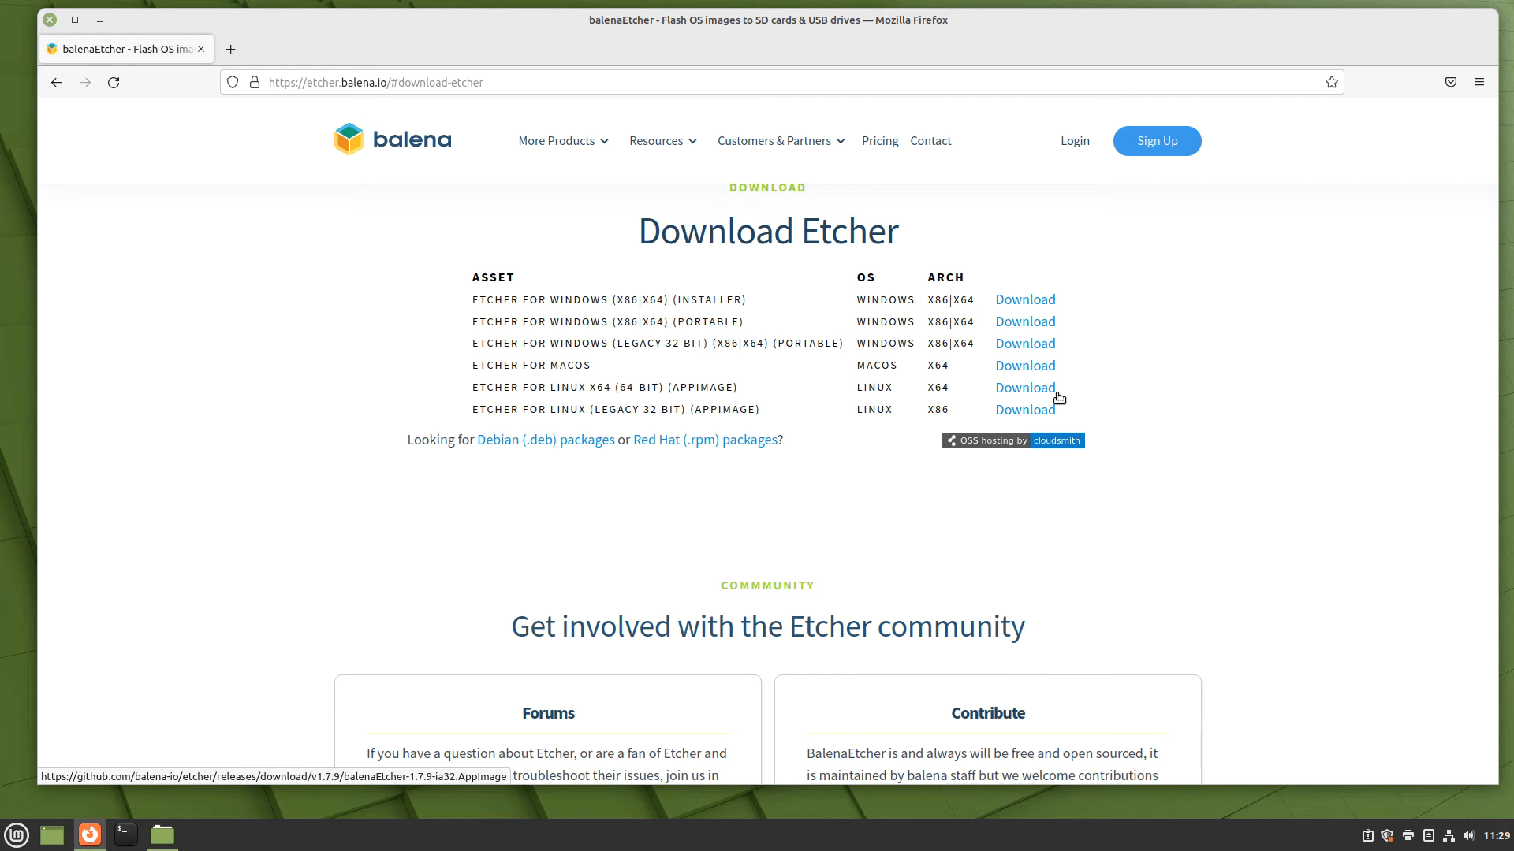
Set the folder where Firefox saves downloaded files to Downloads in the browser's settings
{"action": "left_click", "coordinate": [1479, 82]}
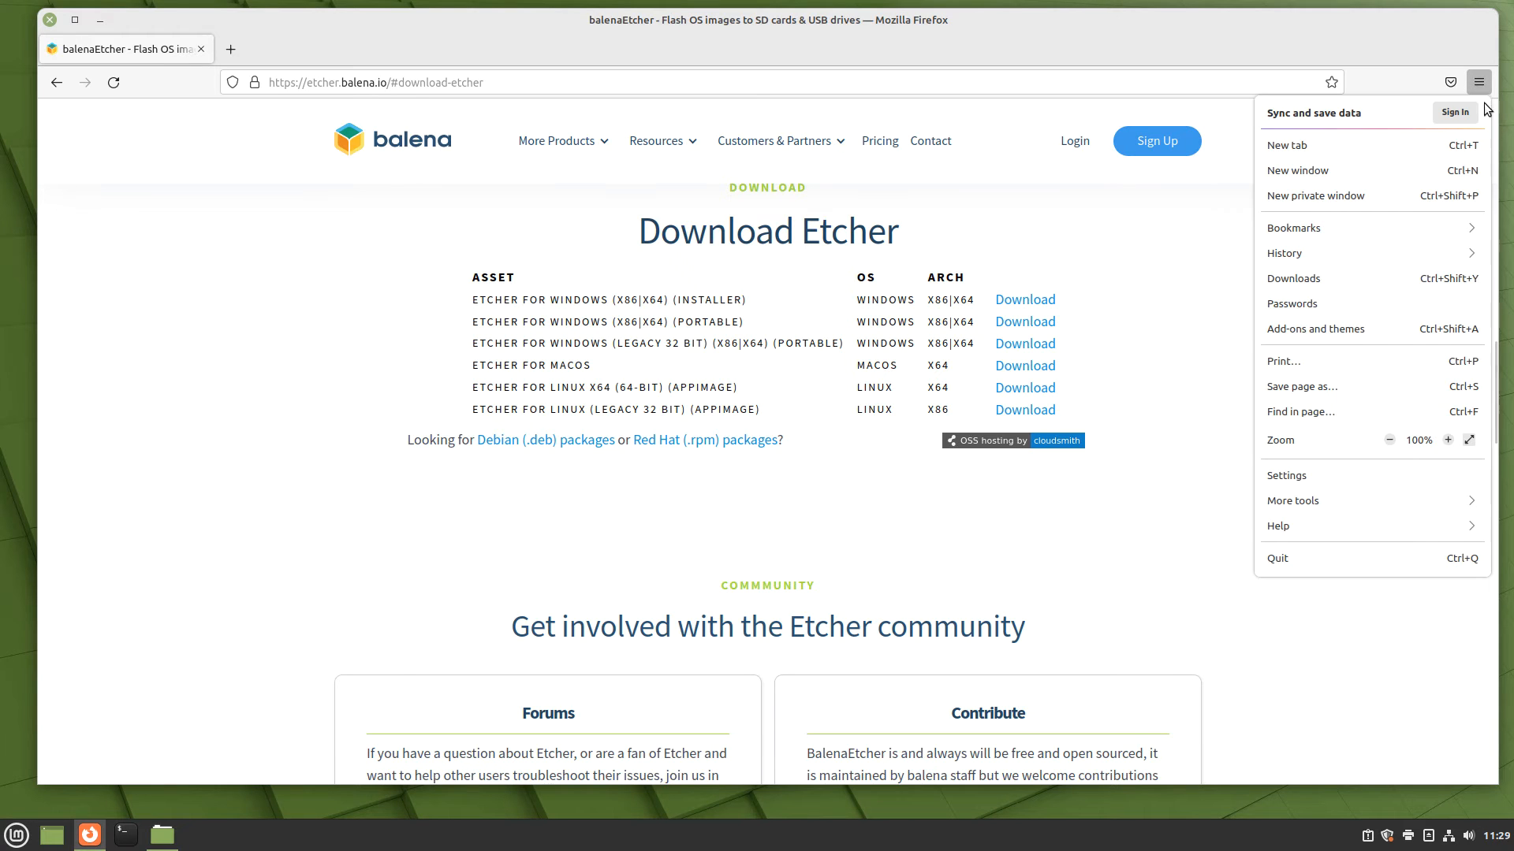
{"action": "left_click", "coordinate": [1365, 476]}
{"action": "scroll", "coordinate": [727, 487], "scroll_direction": "down", "scroll_amount": 4}
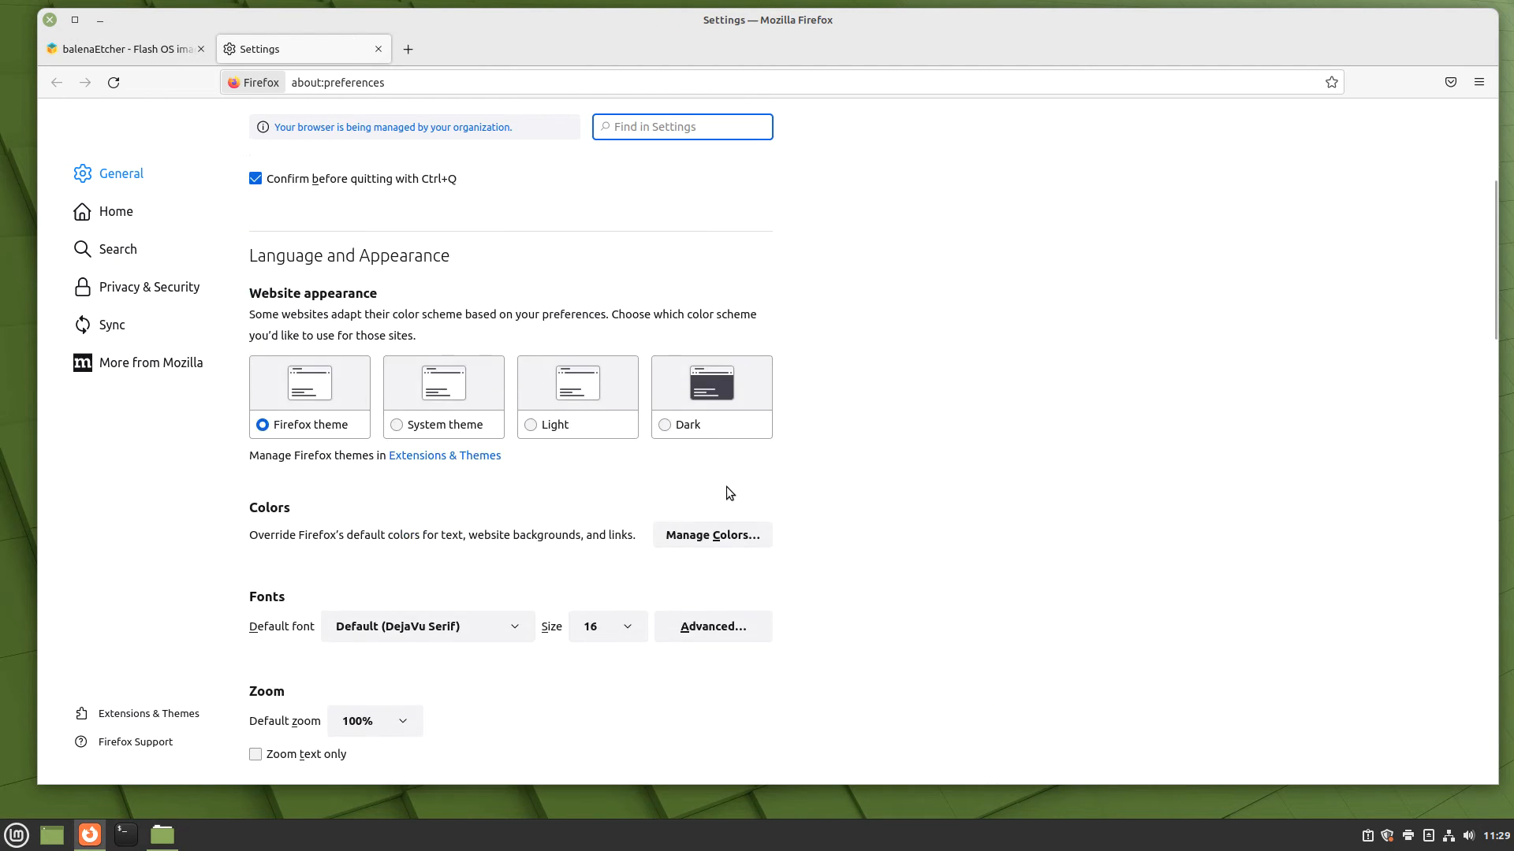
{"action": "scroll", "coordinate": [726, 485], "scroll_direction": "down", "scroll_amount": 10}
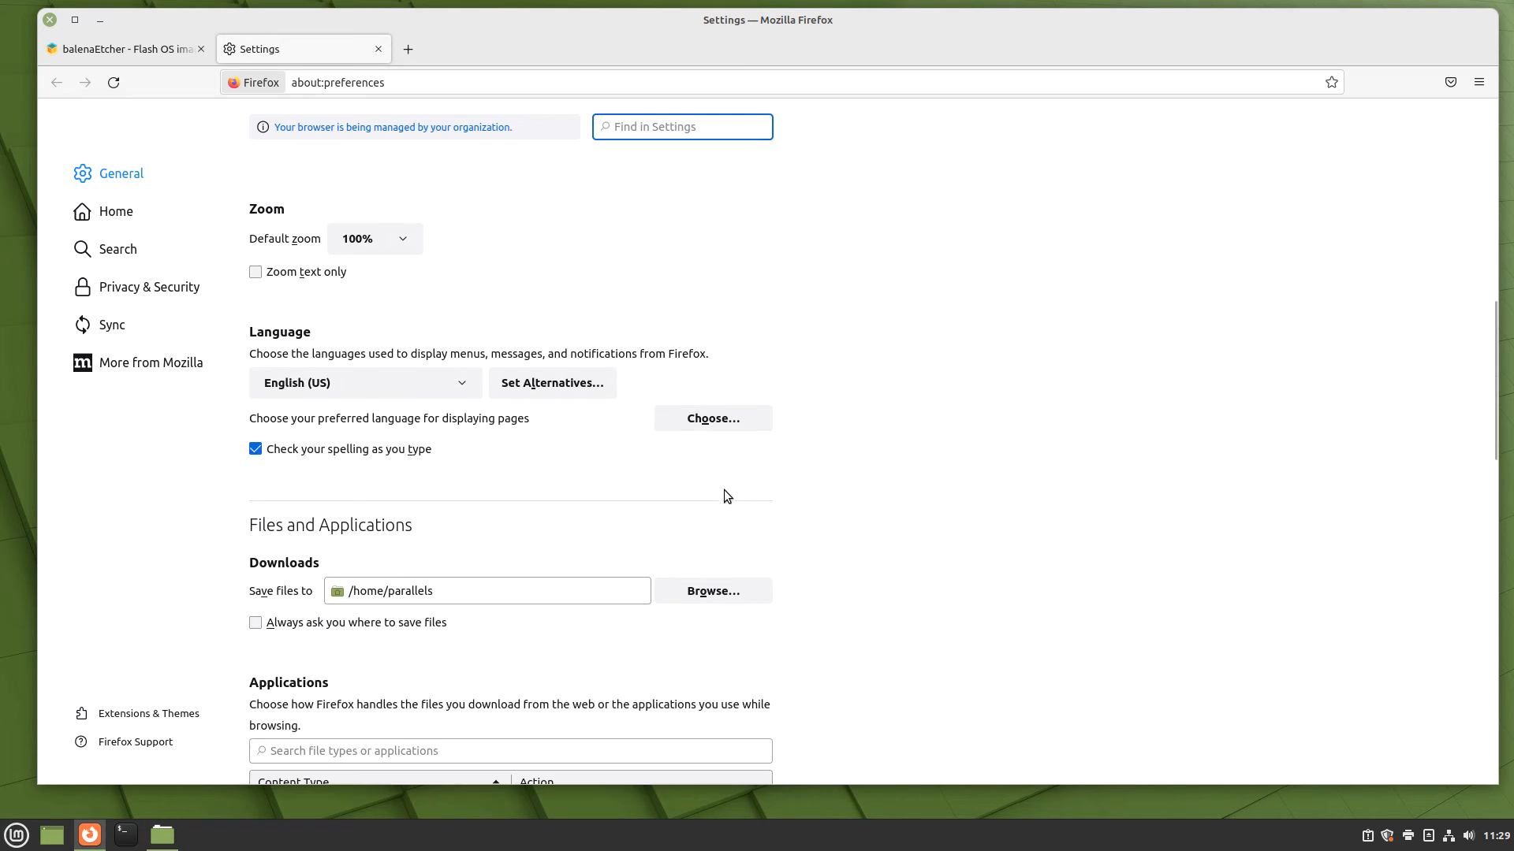
{"action": "left_click", "coordinate": [701, 590]}
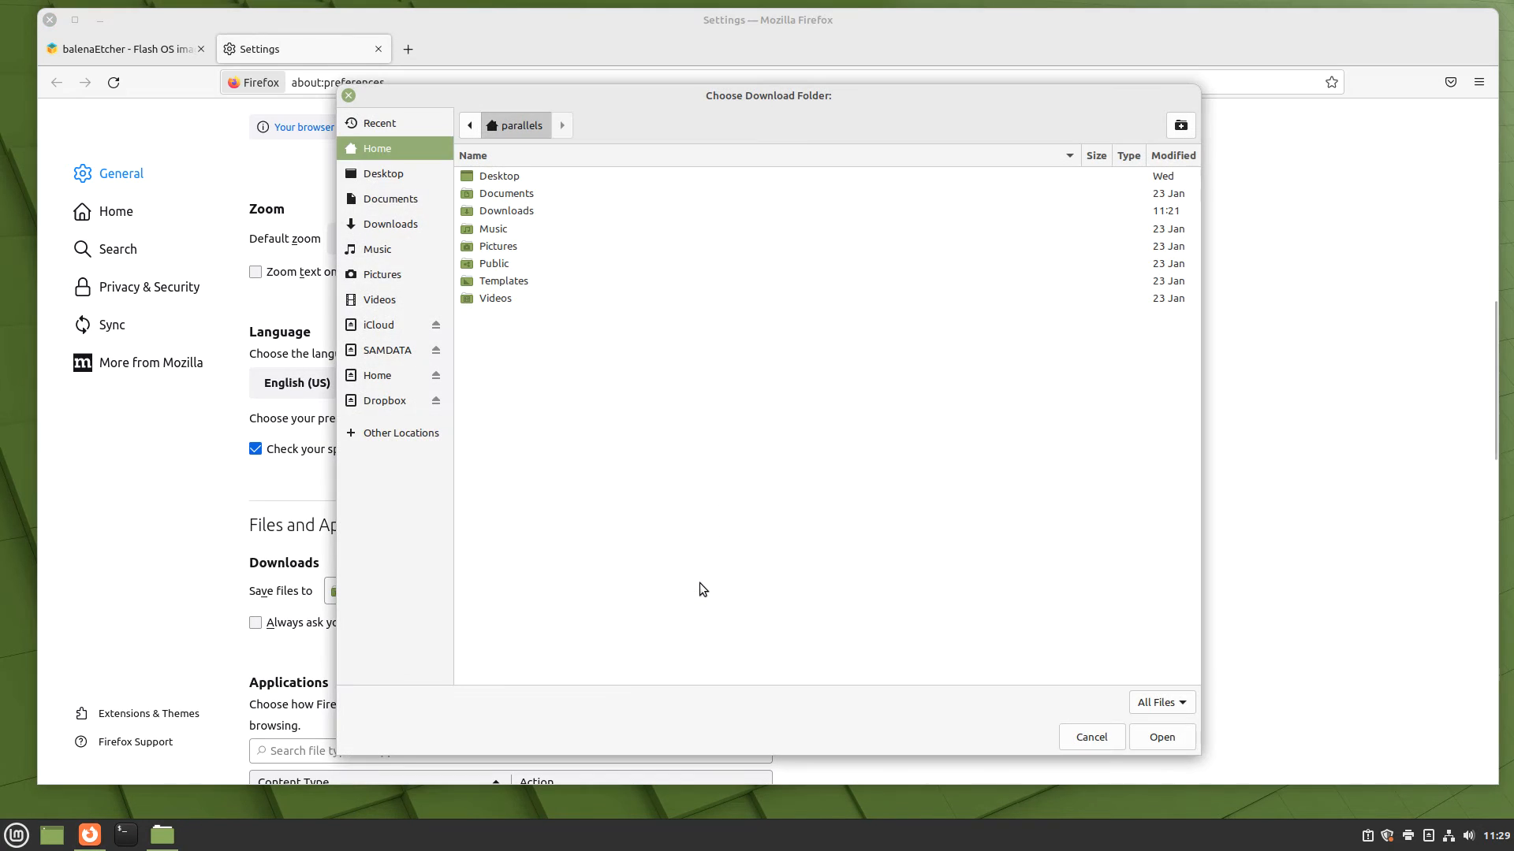
{"action": "left_click", "coordinate": [388, 227]}
{"action": "left_click", "coordinate": [1162, 737]}
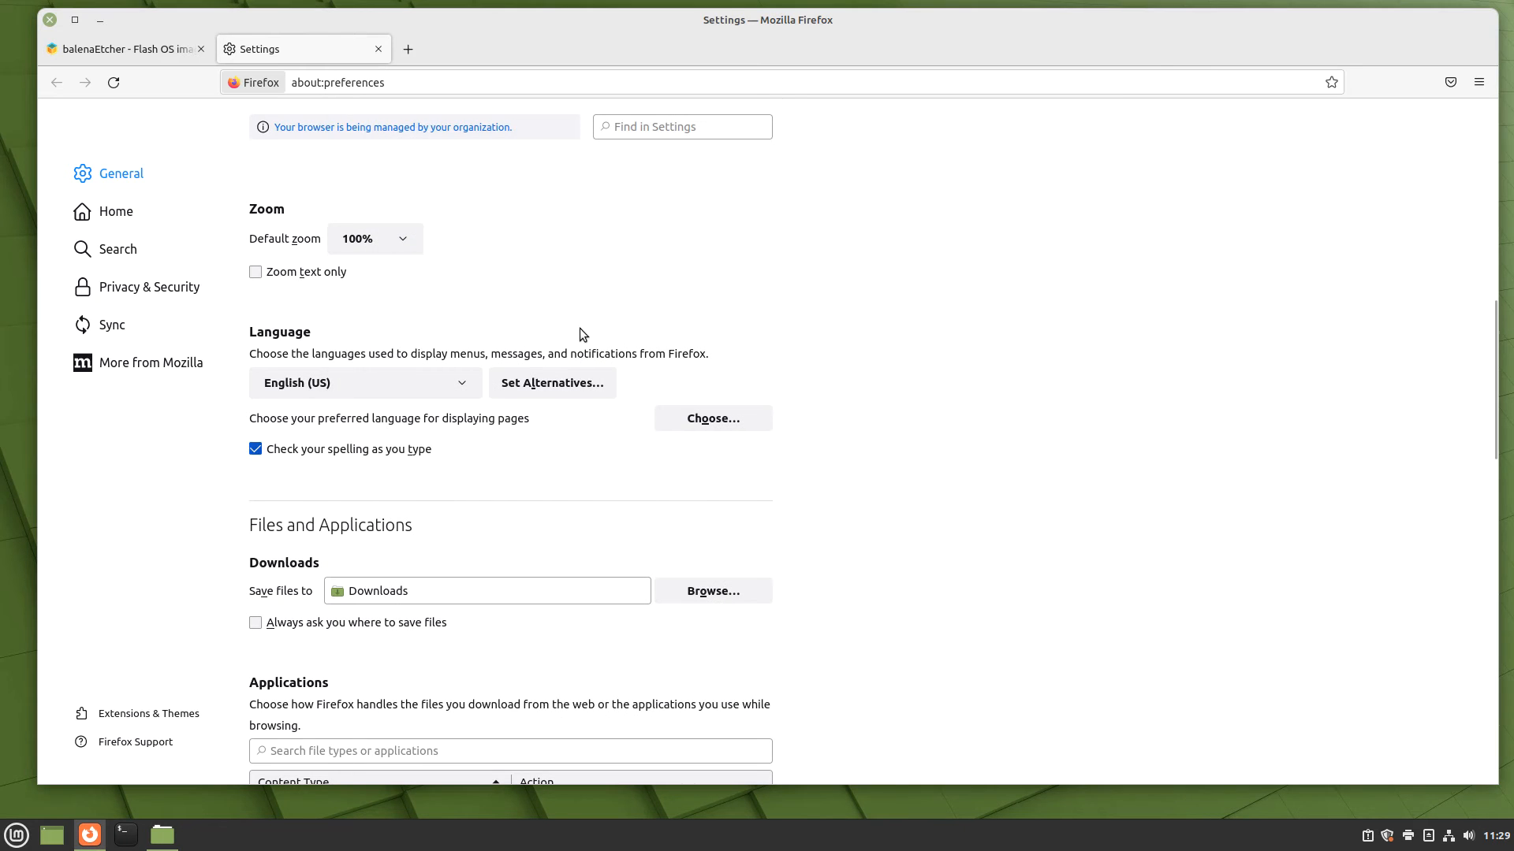
Return to the balenaEtcher page and download Etcher for Linux x64 (64-bit) as an AppImage
{"action": "left_click", "coordinate": [155, 51]}
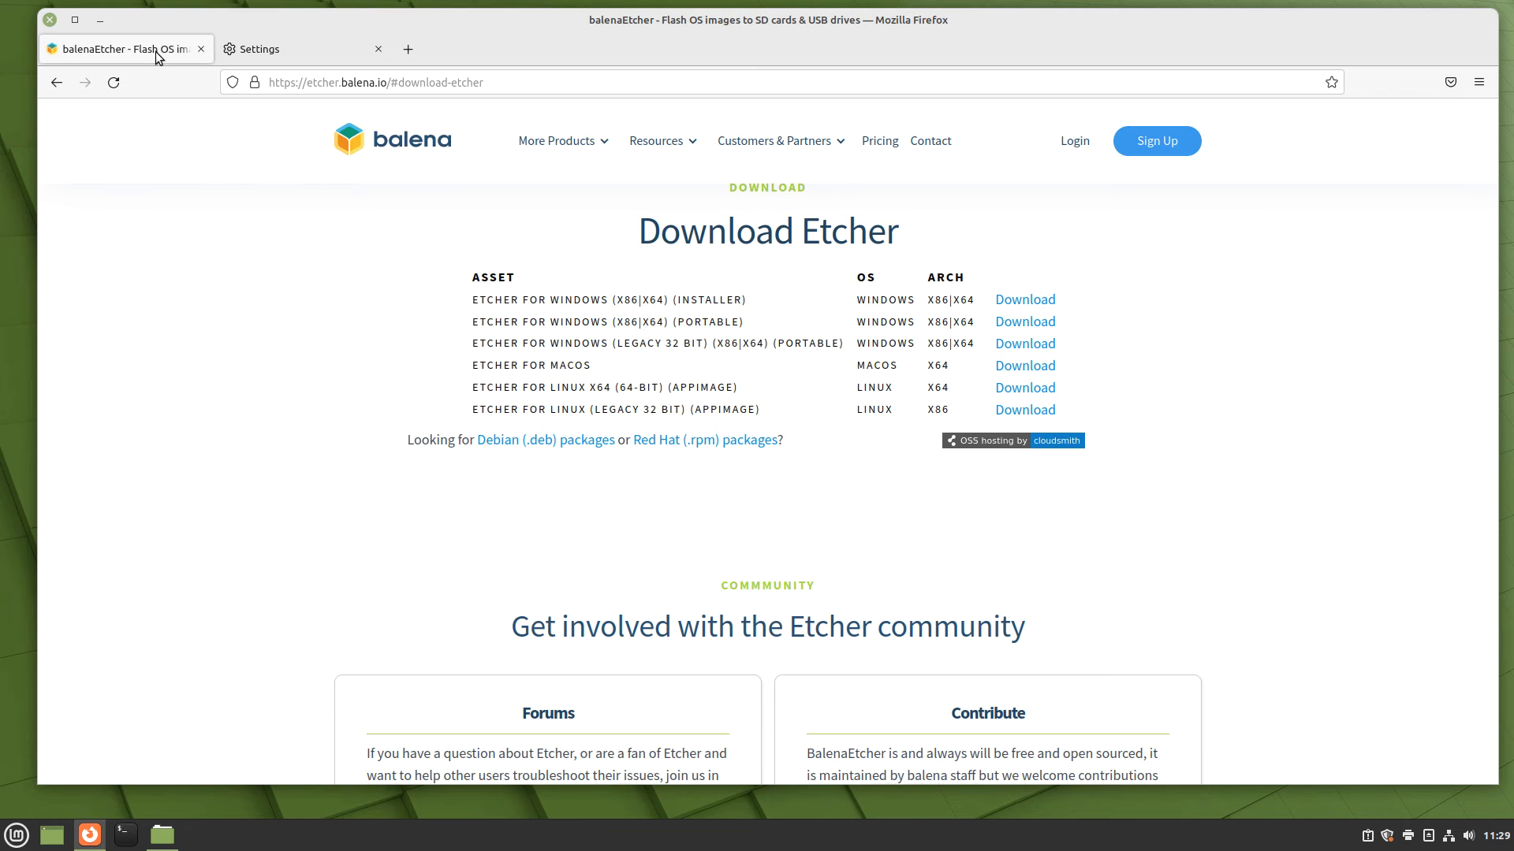
{"action": "left_click", "coordinate": [1018, 388]}
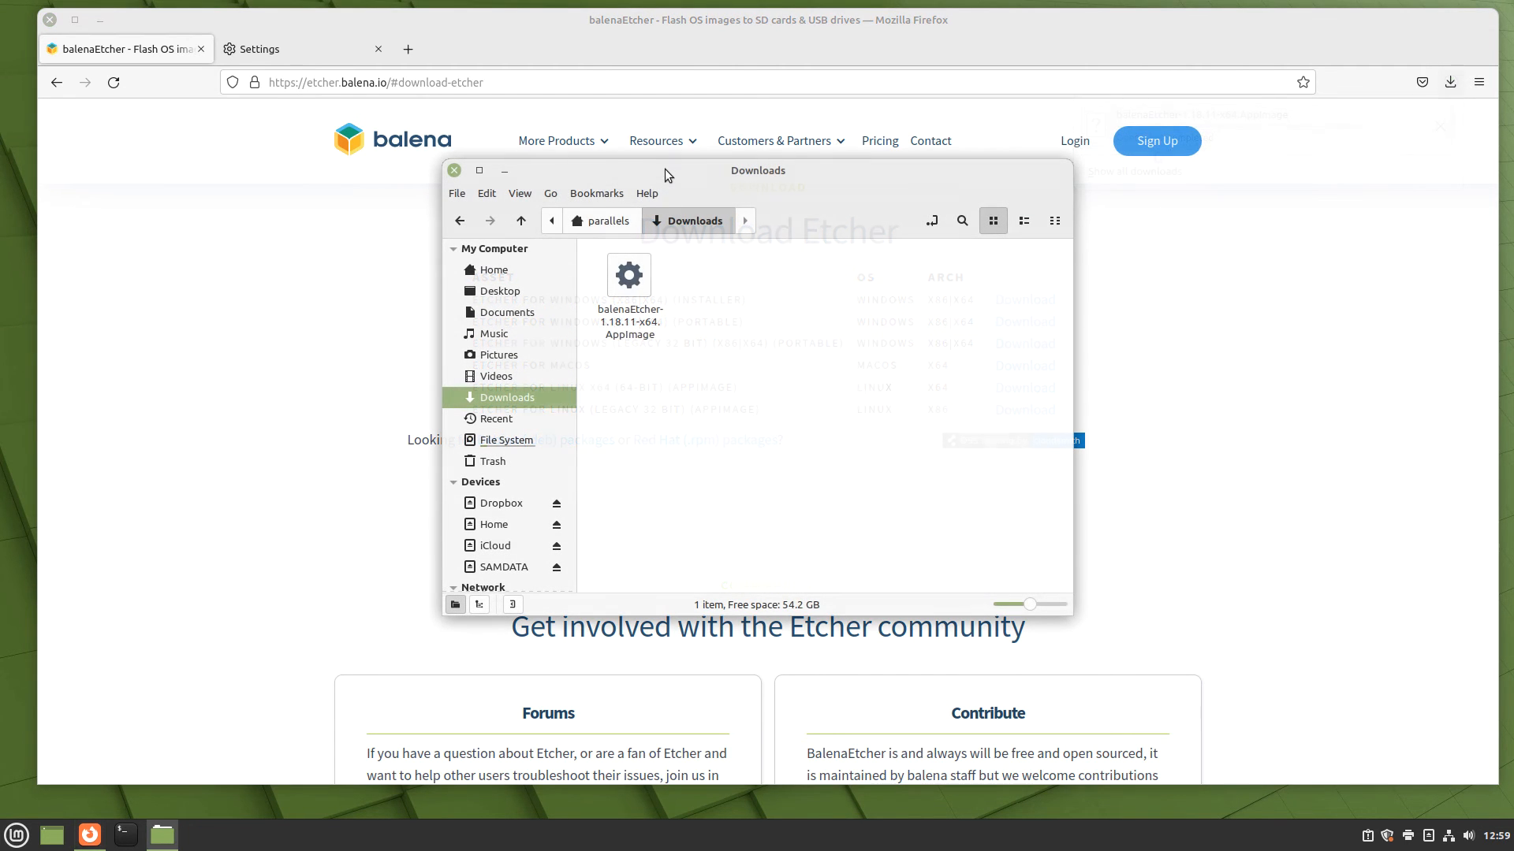
Open the properties of balenaEtcher-1.18.11-x64.AppImage in the Downloads folder
{"action": "left_click_drag", "start_coordinate": [664, 169], "coordinate": [662, 156]}
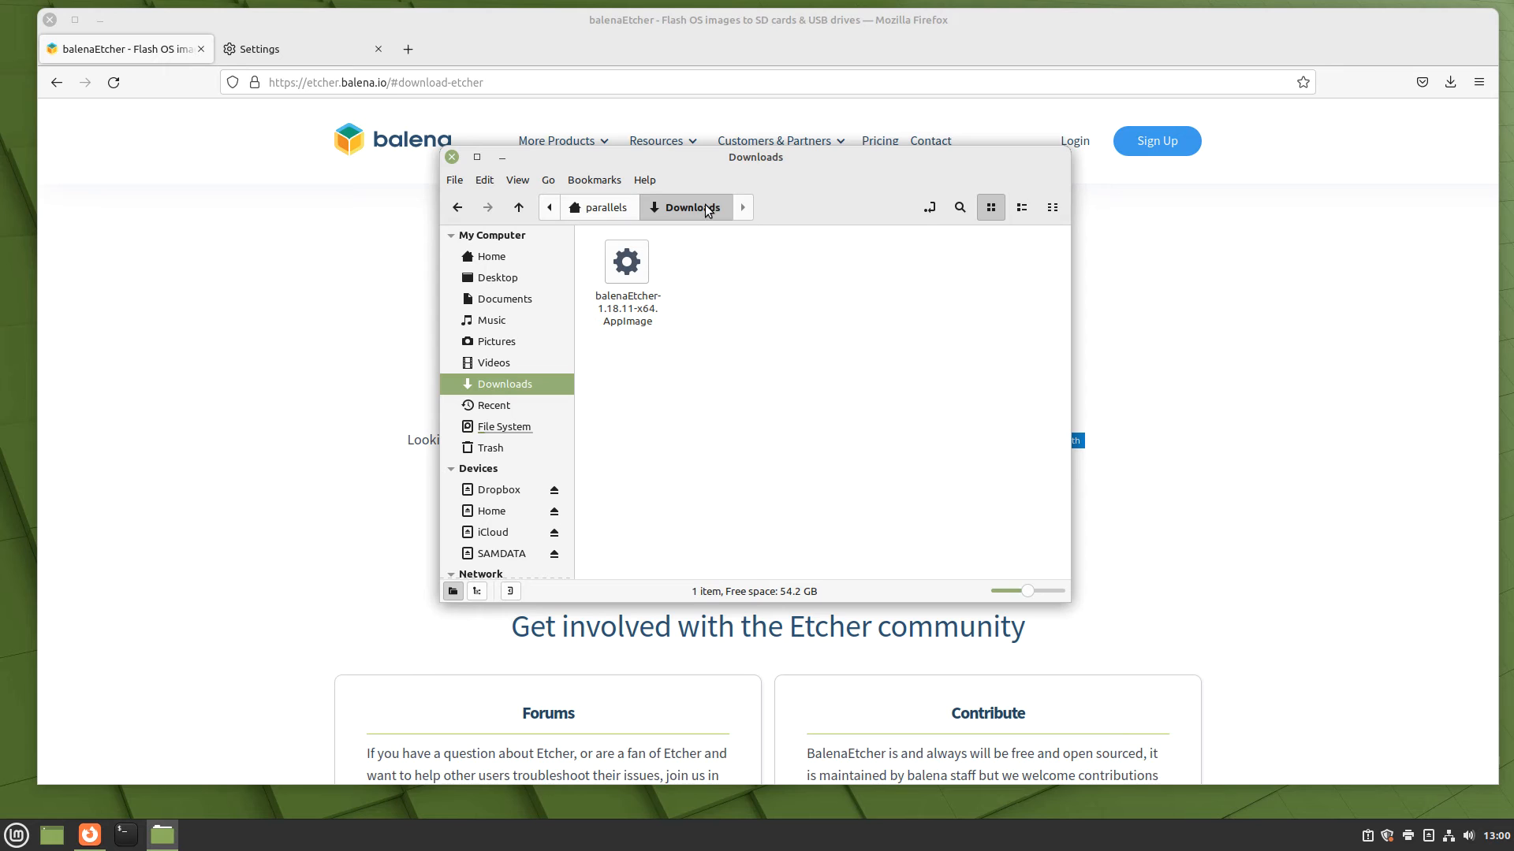
{"action": "right_click", "coordinate": [628, 284]}
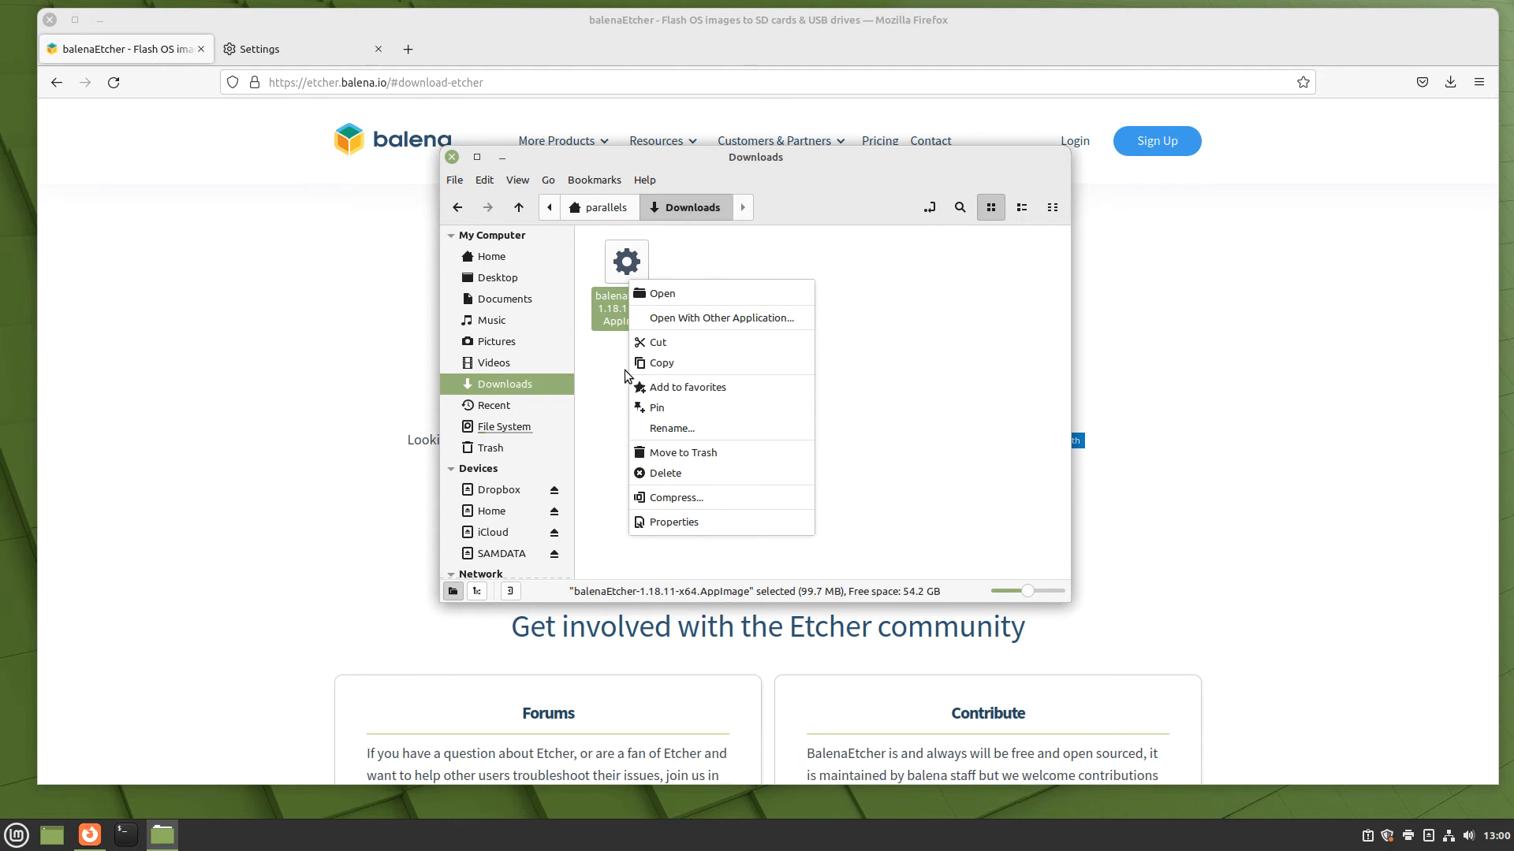
{"action": "left_click", "coordinate": [675, 522]}
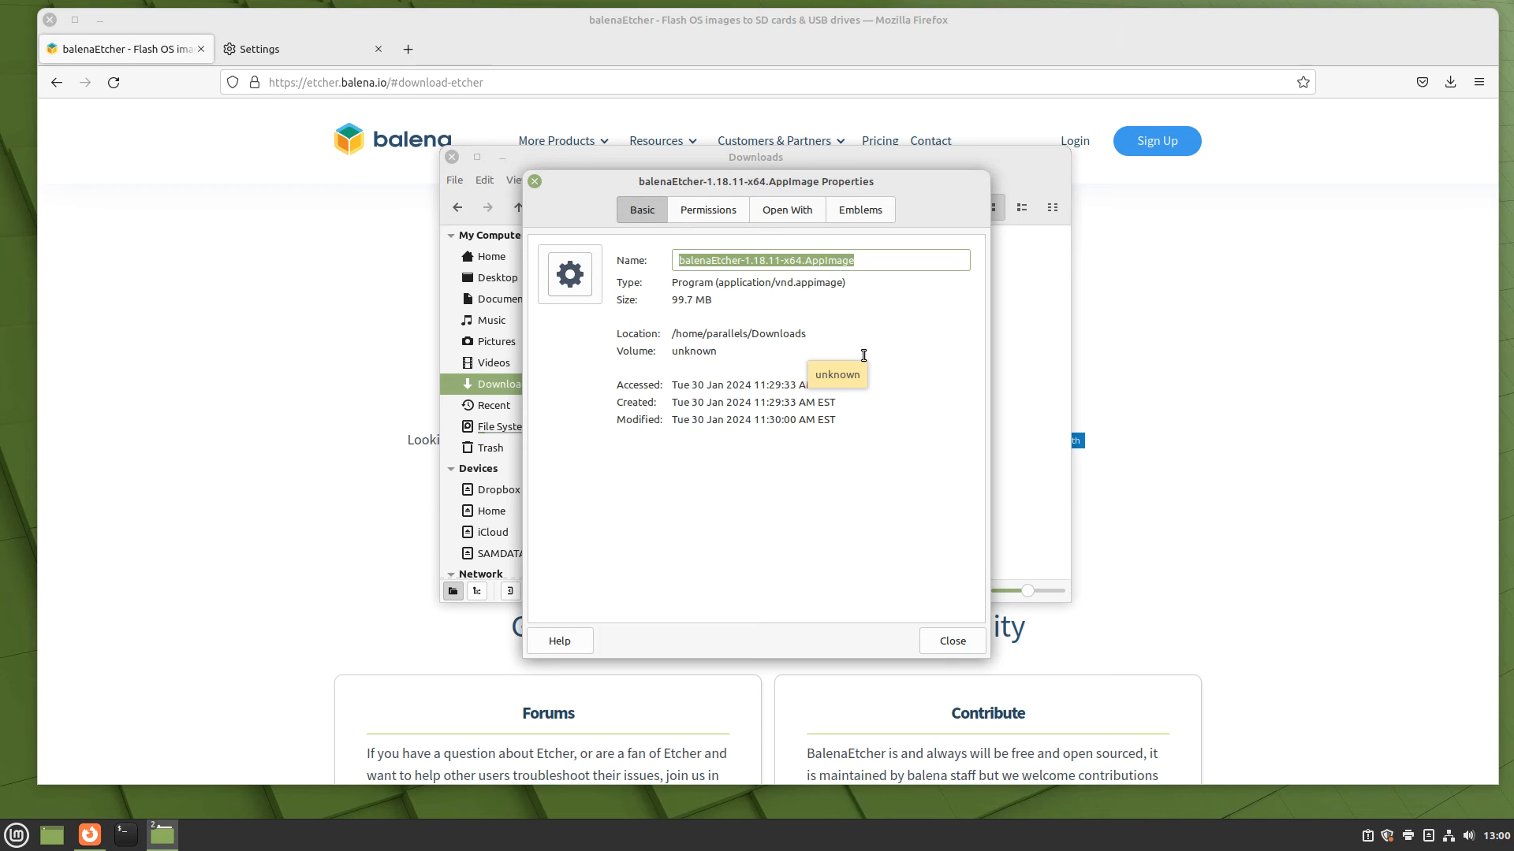
Switch to the GNOME and KDE desktops to examine where their AppImage properties offer the executable permission, and return to Linux Mint
{"action": "key", "text": "super+Tab"}
{"action": "key", "text": "super+Tab"}
{"action": "key", "text": "super+Tab"}
{"action": "key", "text": "super+Tab"}
{"action": "key", "text": "super+Tab"}
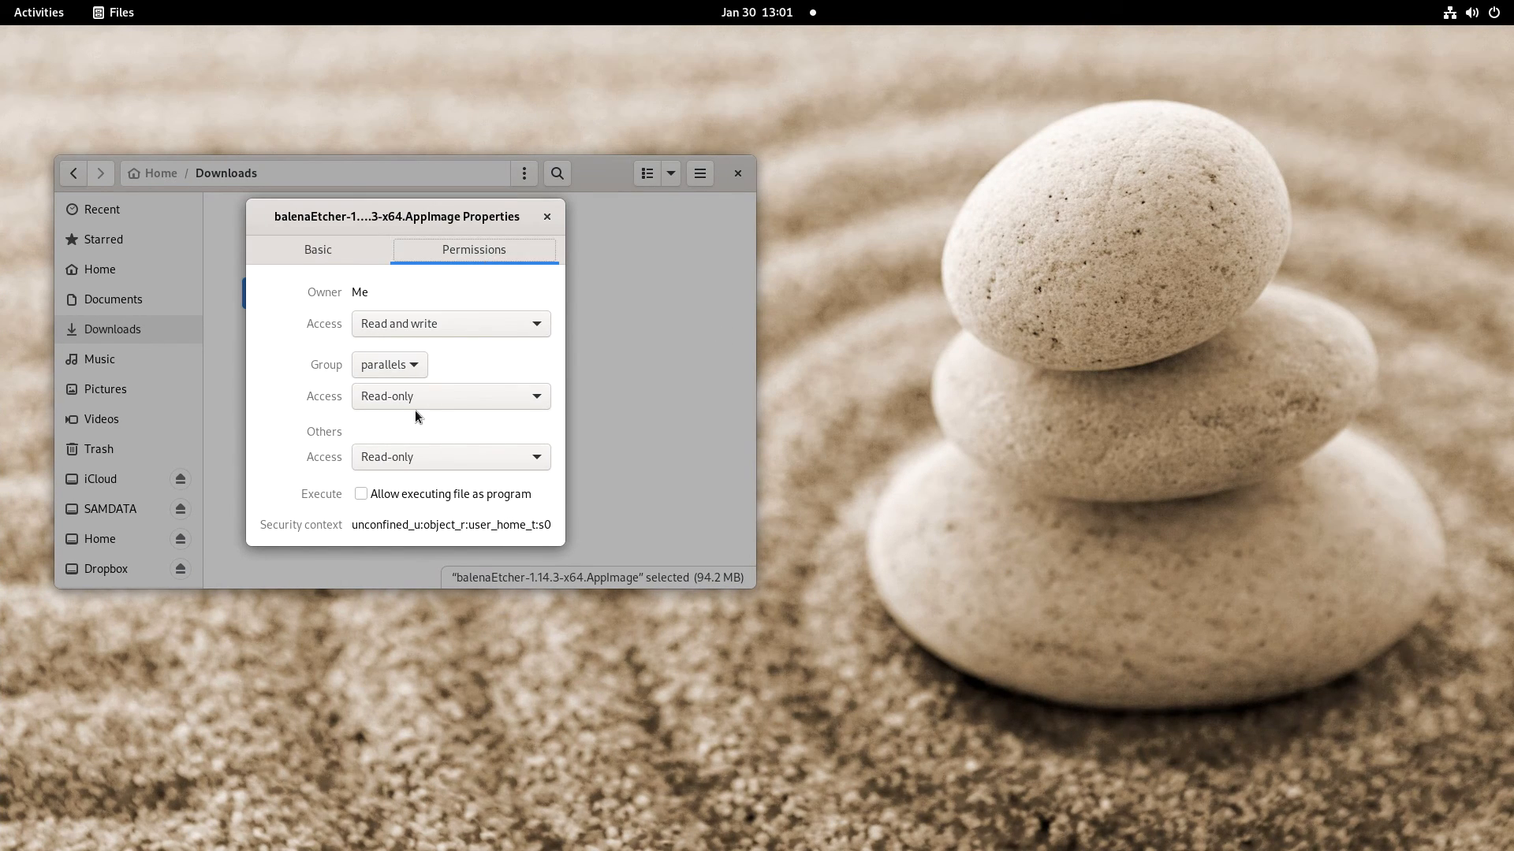
{"action": "key", "text": "super+Tab"}
{"action": "key", "text": "super+Tab"}
{"action": "key", "text": "super+Tab"}
{"action": "key", "text": "super+Tab"}
{"action": "key", "text": "super+Tab"}
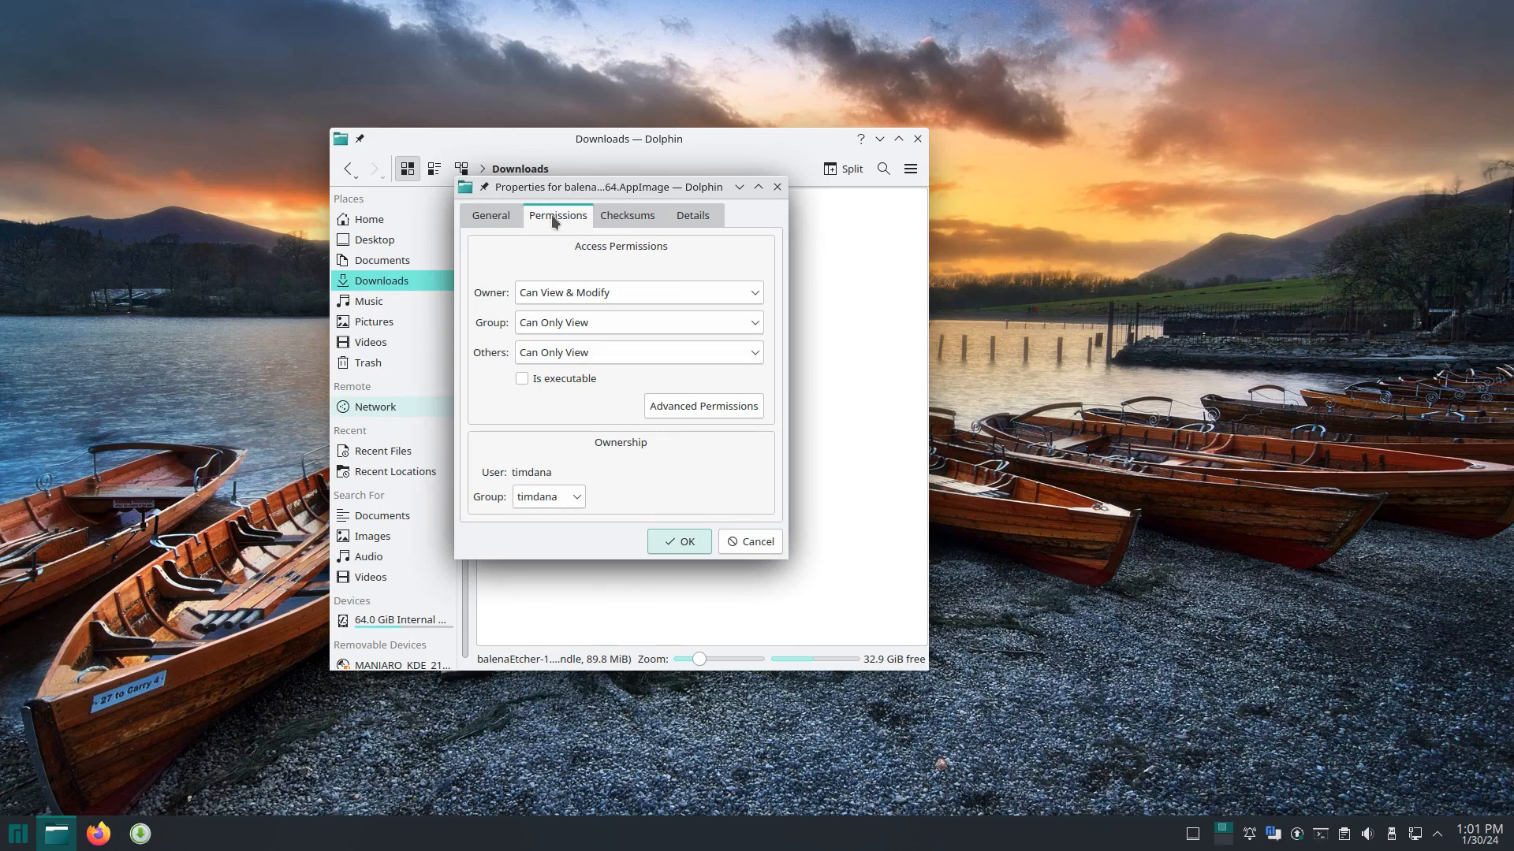
{"action": "key", "text": "super+Tab"}
{"action": "key", "text": "super+Tab"}
{"action": "key", "text": "super+Tab"}
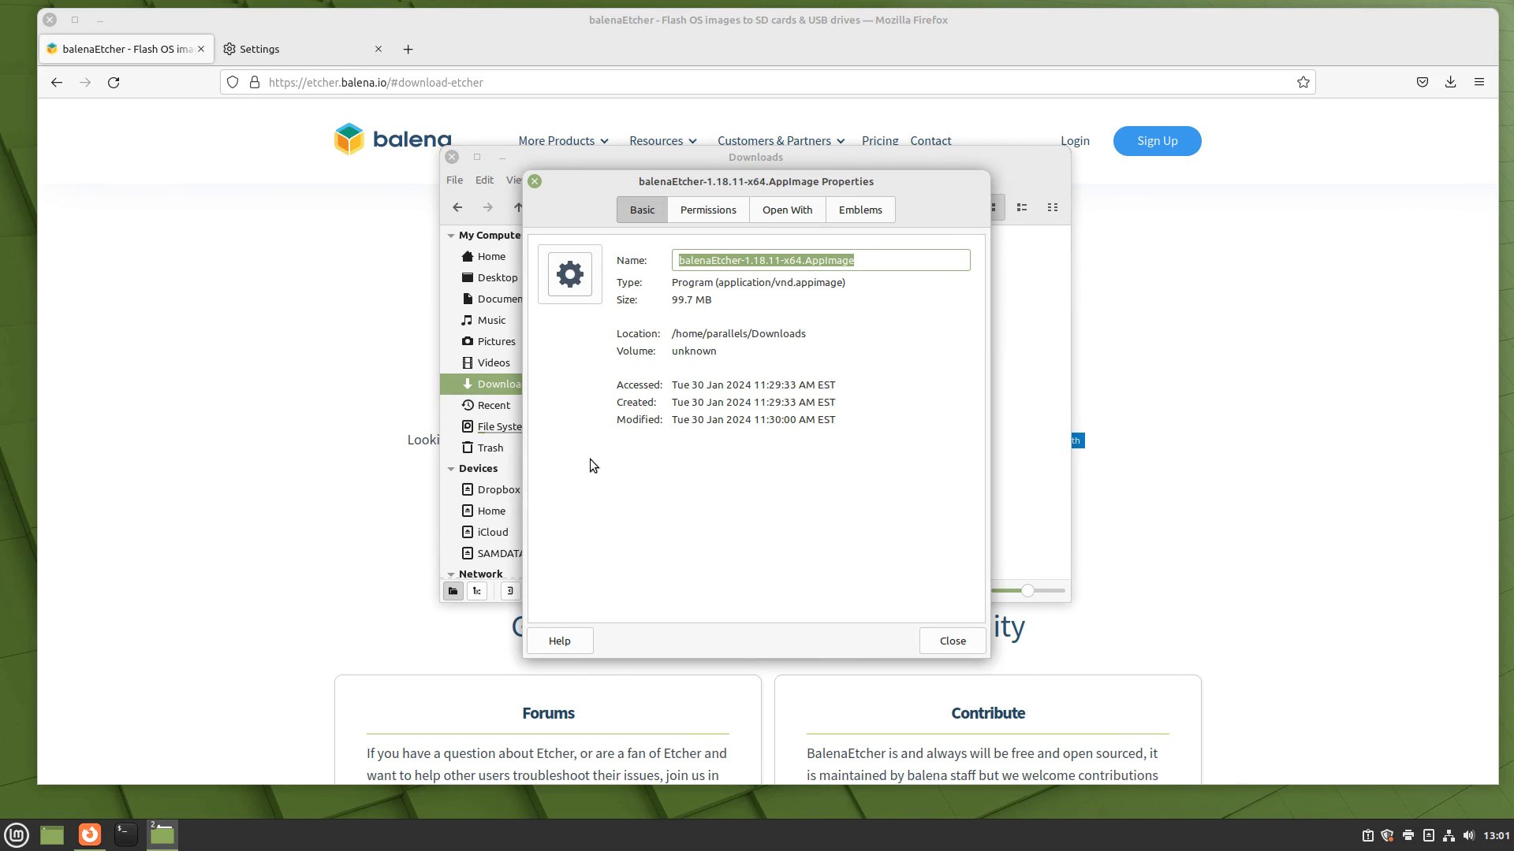
Allow the balenaEtcher AppImage to be executed as a program in its permissions and close the properties
{"action": "left_click", "coordinate": [716, 208]}
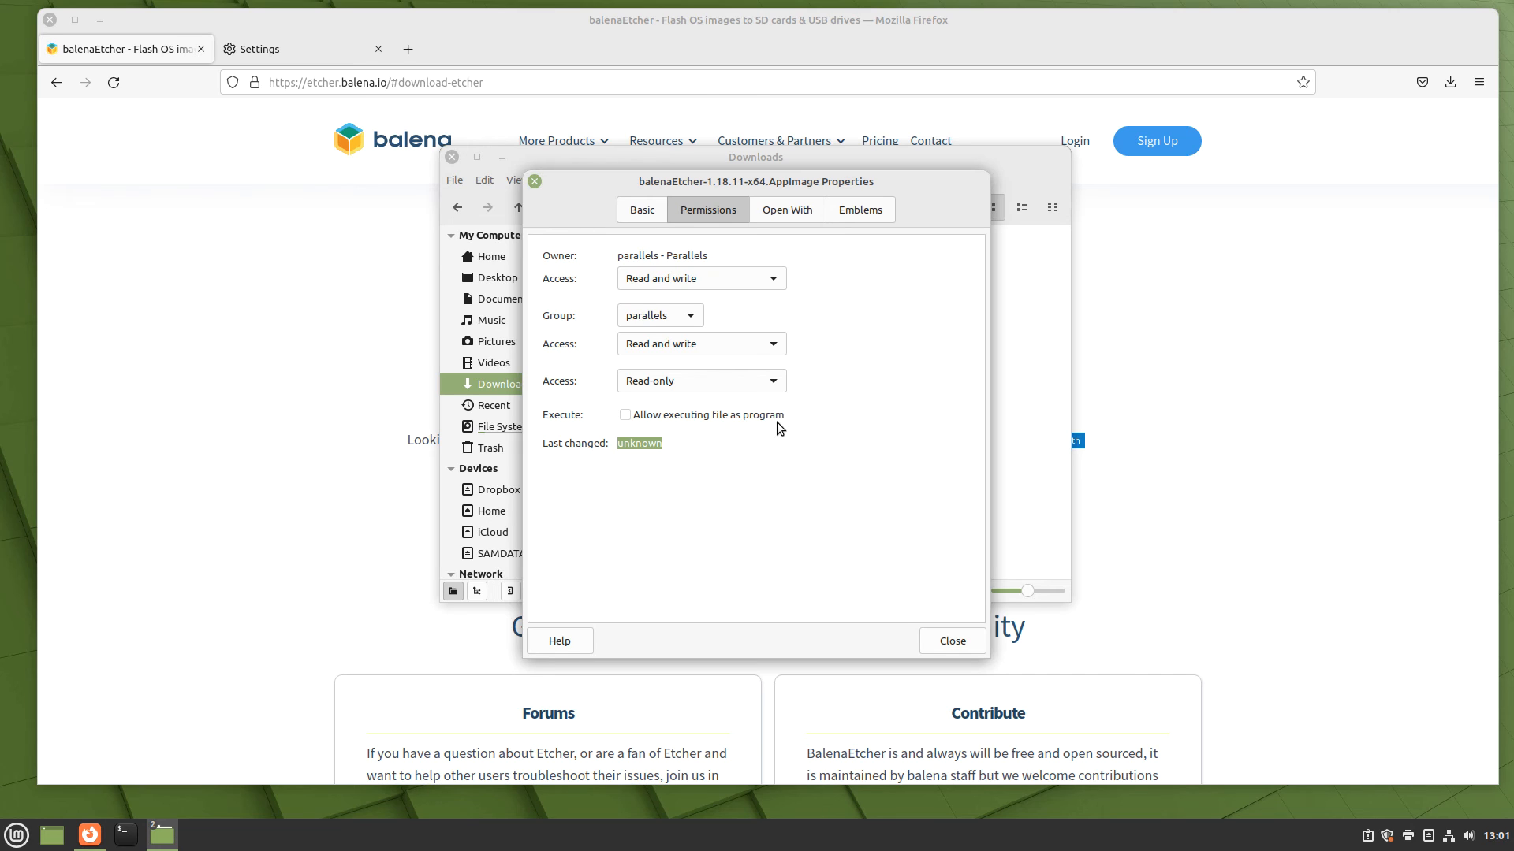
{"action": "left_click", "coordinate": [625, 418]}
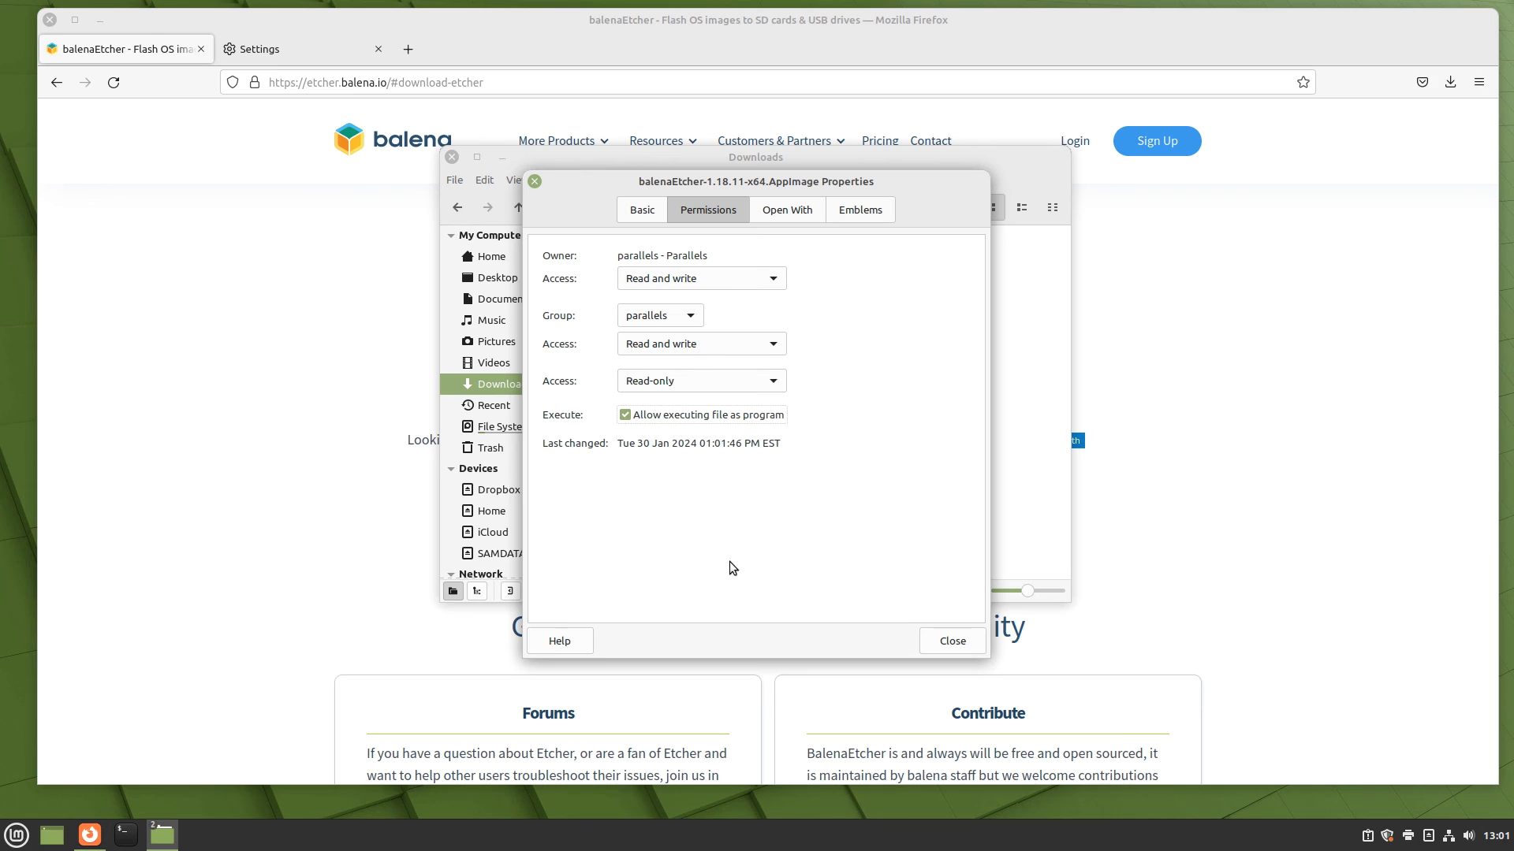
{"action": "left_click", "coordinate": [952, 641]}
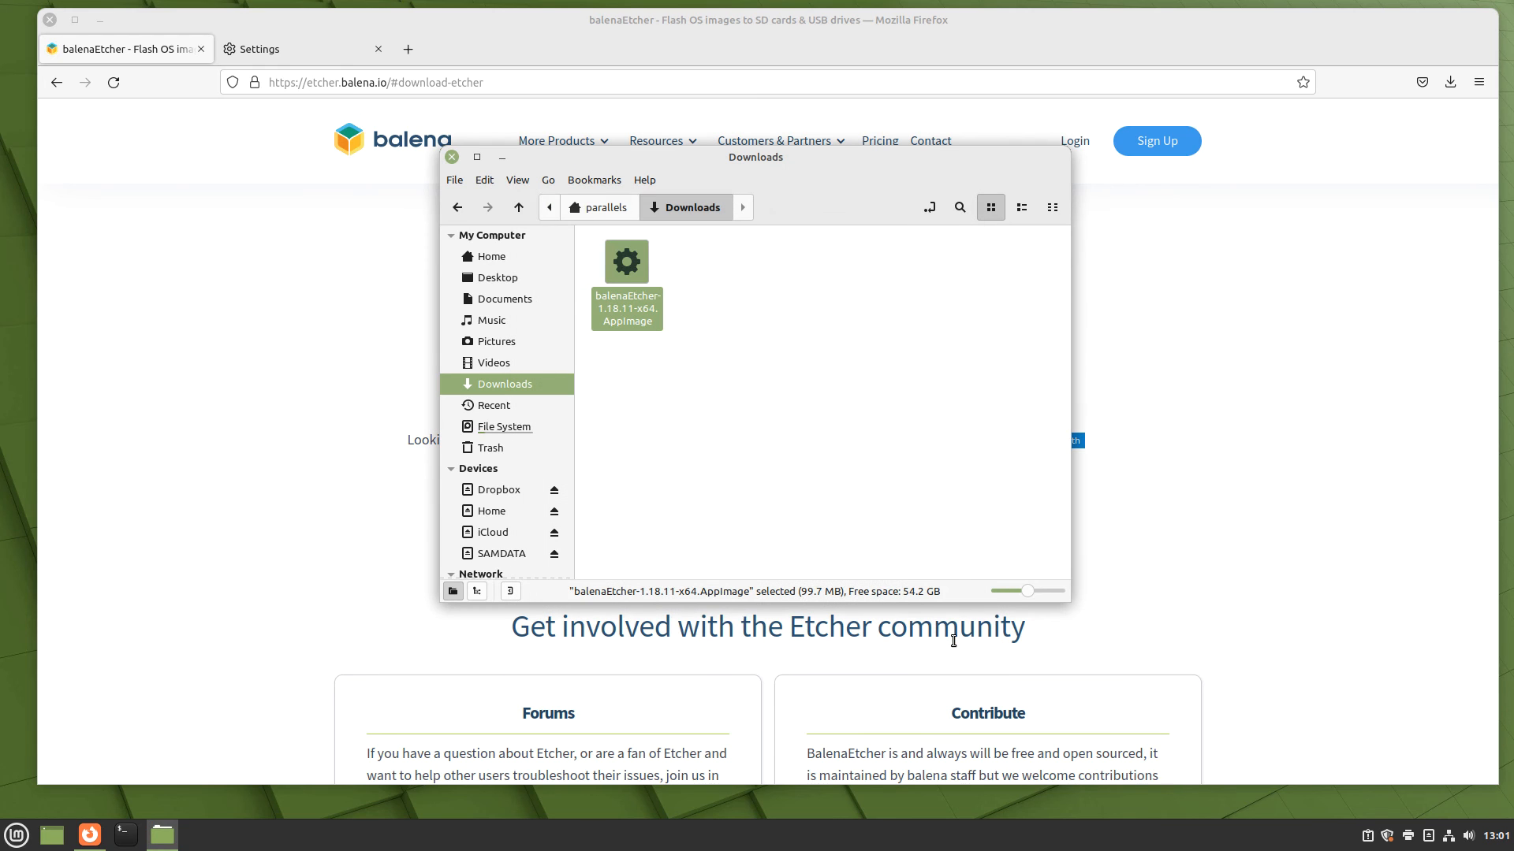
Select the balenaEtcher-1.18.11-x64.AppImage file in the Downloads folder
{"action": "left_click", "coordinate": [673, 389]}
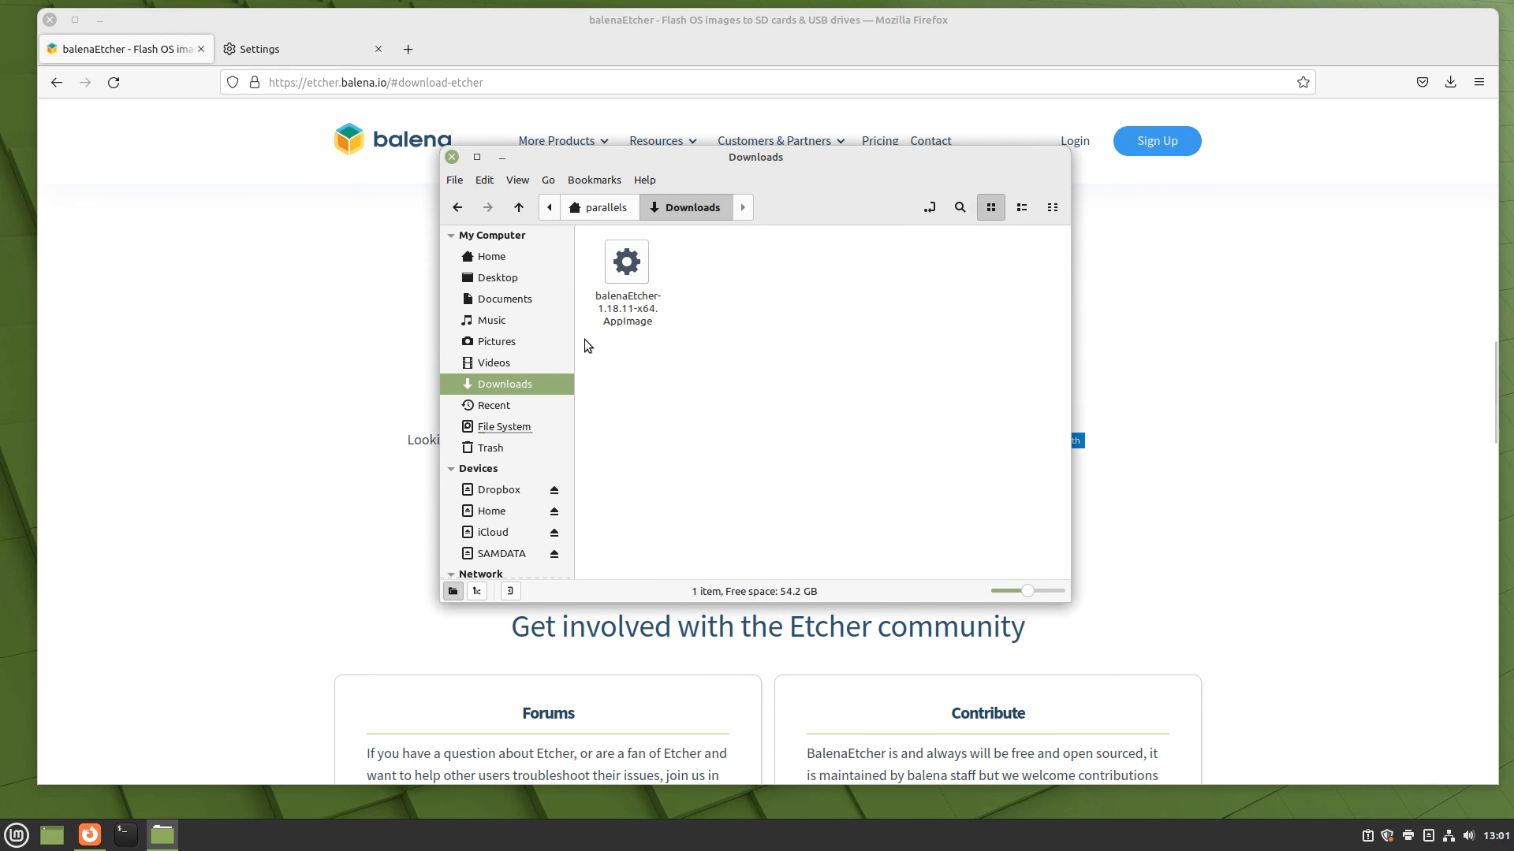
{"action": "left_click", "coordinate": [625, 280]}
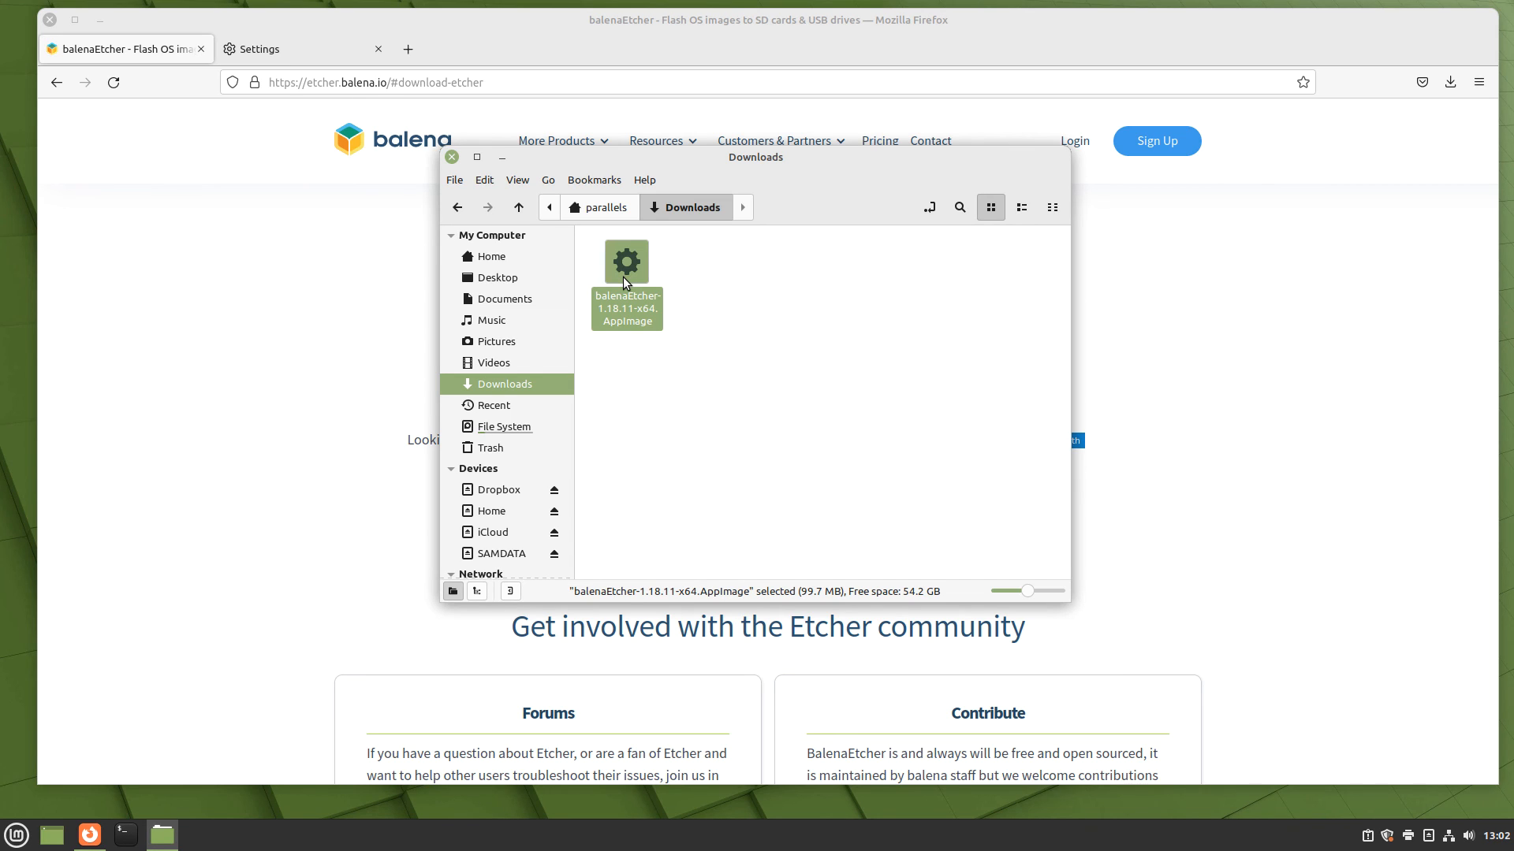